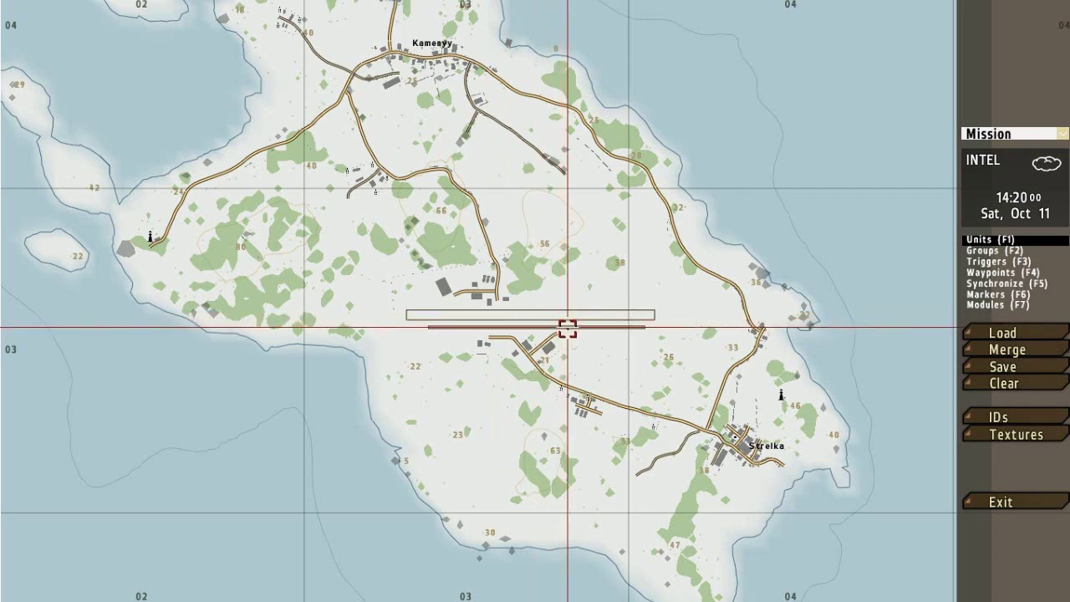
- Place a player unit on the runway of the island's central airfield
{"action": "scroll", "coordinate": [567, 328], "scroll_direction": "up", "scroll_amount": 2}
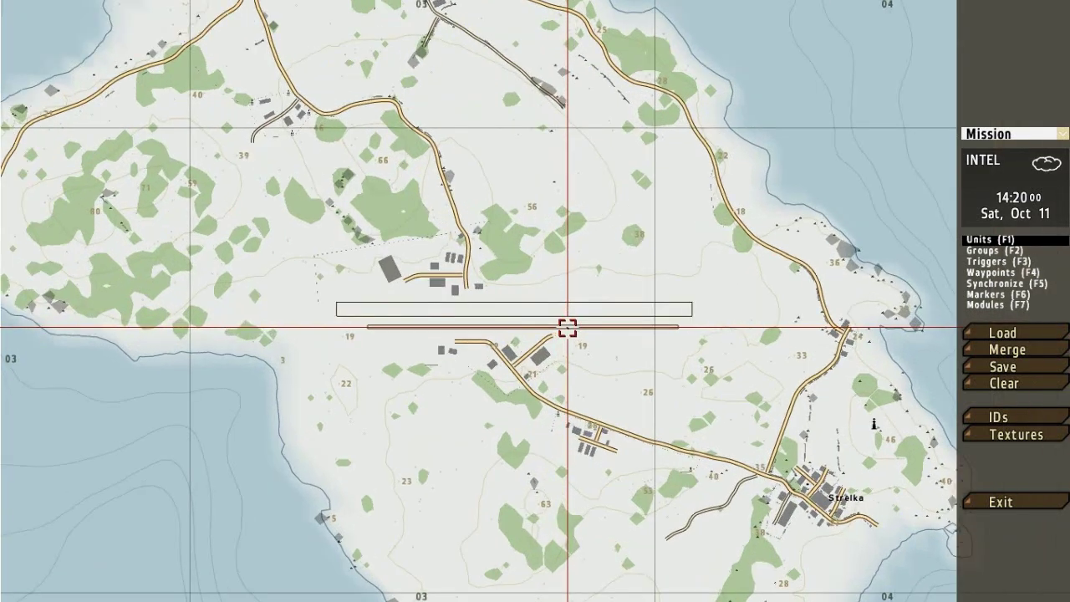
{"action": "scroll", "coordinate": [568, 328], "scroll_direction": "down", "scroll_amount": 1}
{"action": "scroll", "coordinate": [568, 327], "scroll_direction": "down", "scroll_amount": 1}
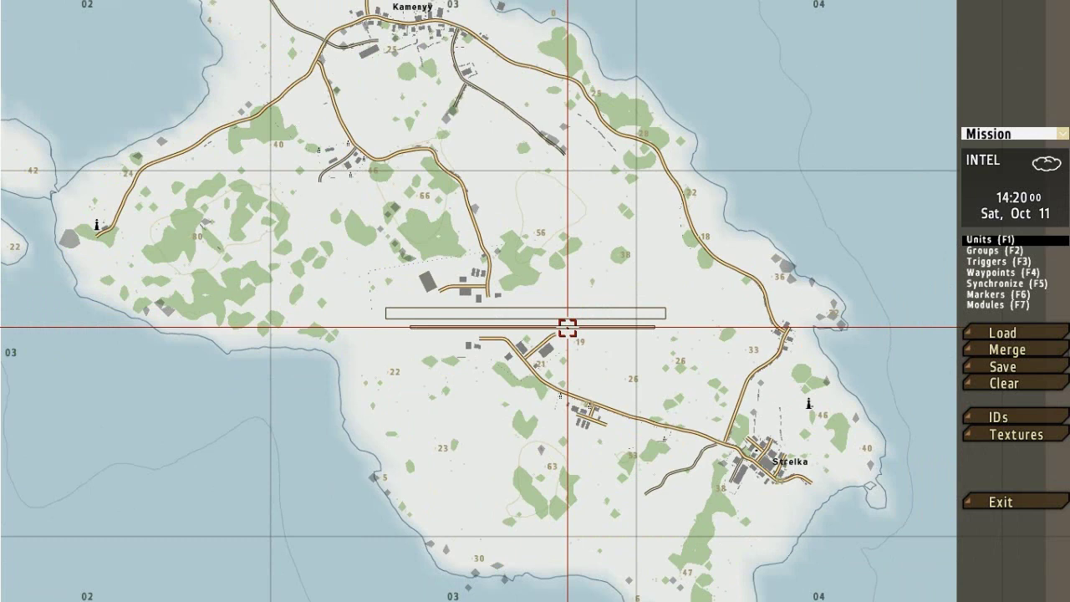
{"action": "scroll", "coordinate": [567, 328], "scroll_direction": "down", "scroll_amount": 1}
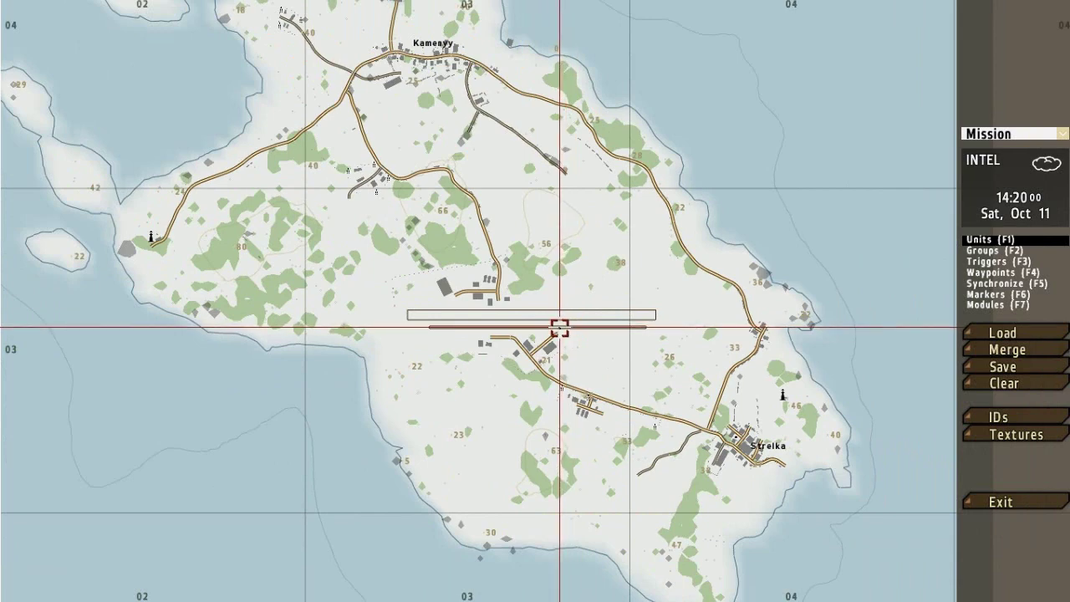
{"action": "scroll", "coordinate": [559, 328], "scroll_direction": "up", "scroll_amount": 1}
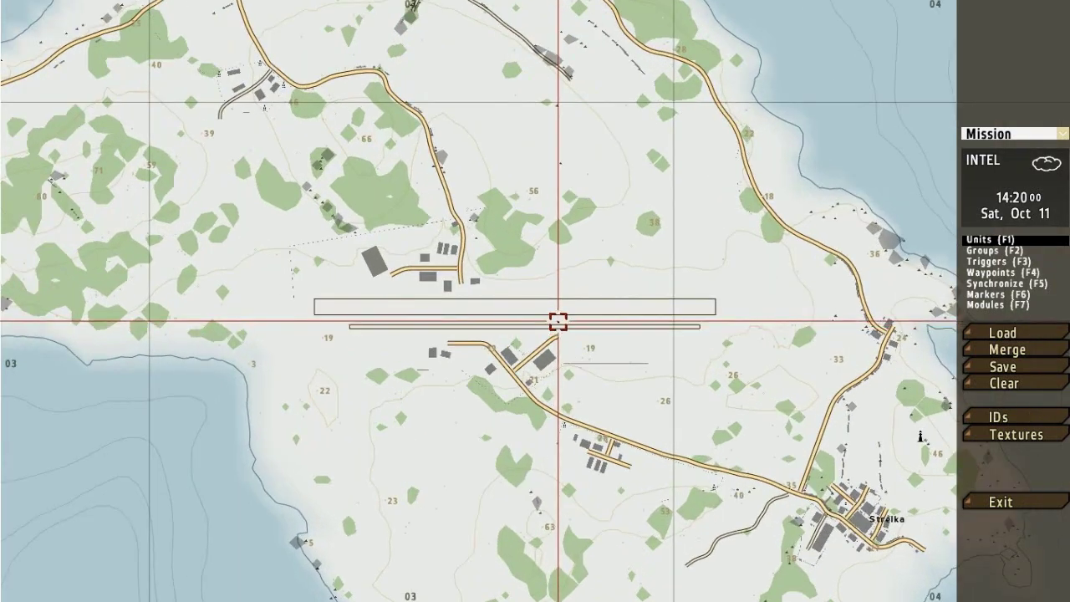
{"action": "scroll", "coordinate": [557, 320], "scroll_direction": "down", "scroll_amount": 2}
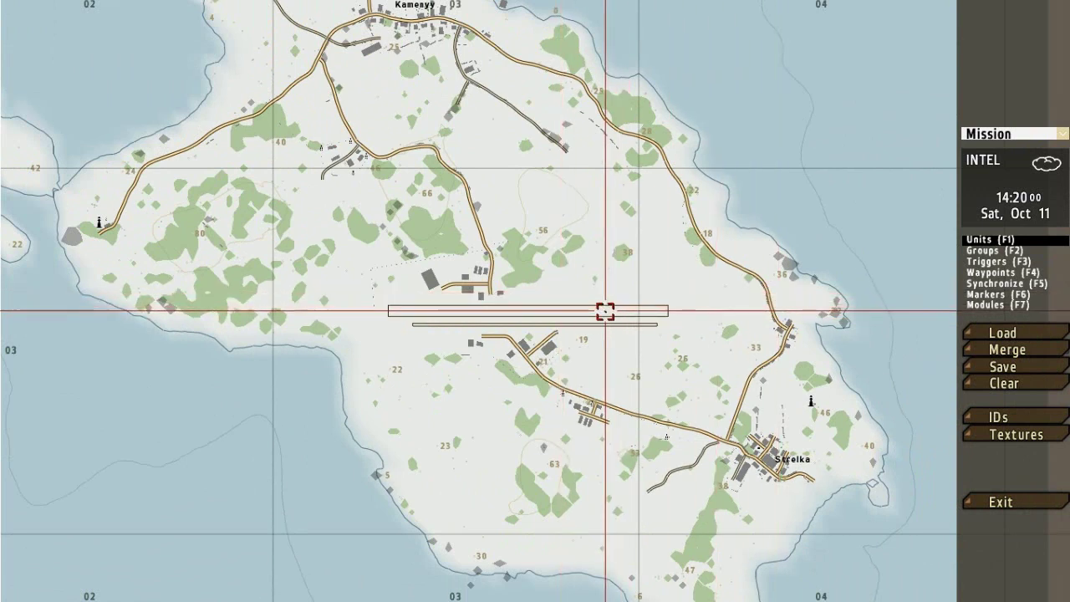
{"action": "double_click", "coordinate": [543, 313]}
{"action": "left_click", "coordinate": [623, 488]}
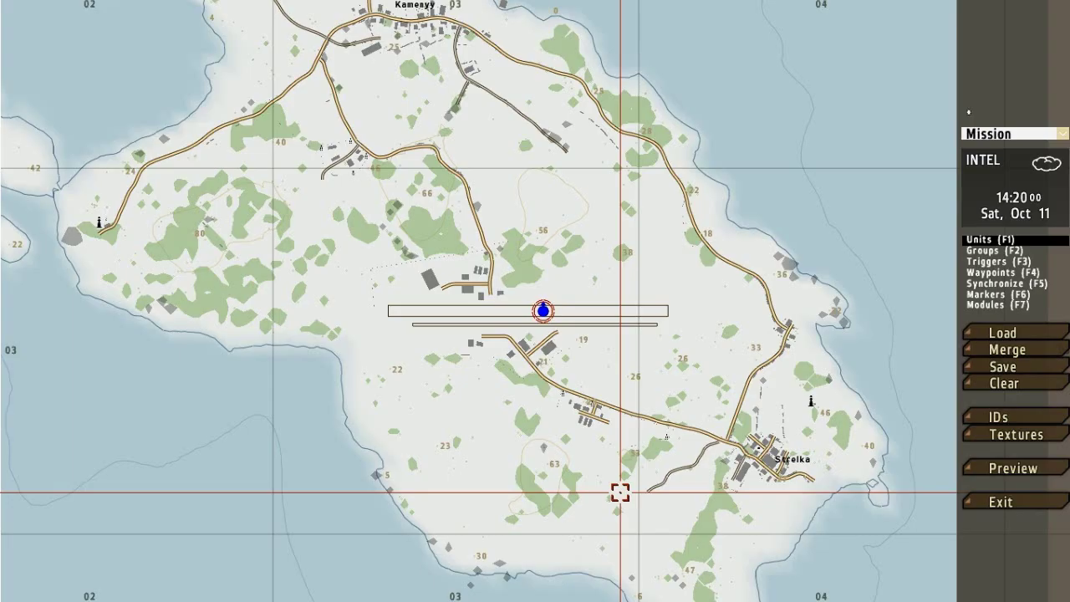
- Save the mission as a user mission named CO##_The_Name_v1
{"action": "scroll", "coordinate": [623, 404], "scroll_direction": "up", "scroll_amount": 3}
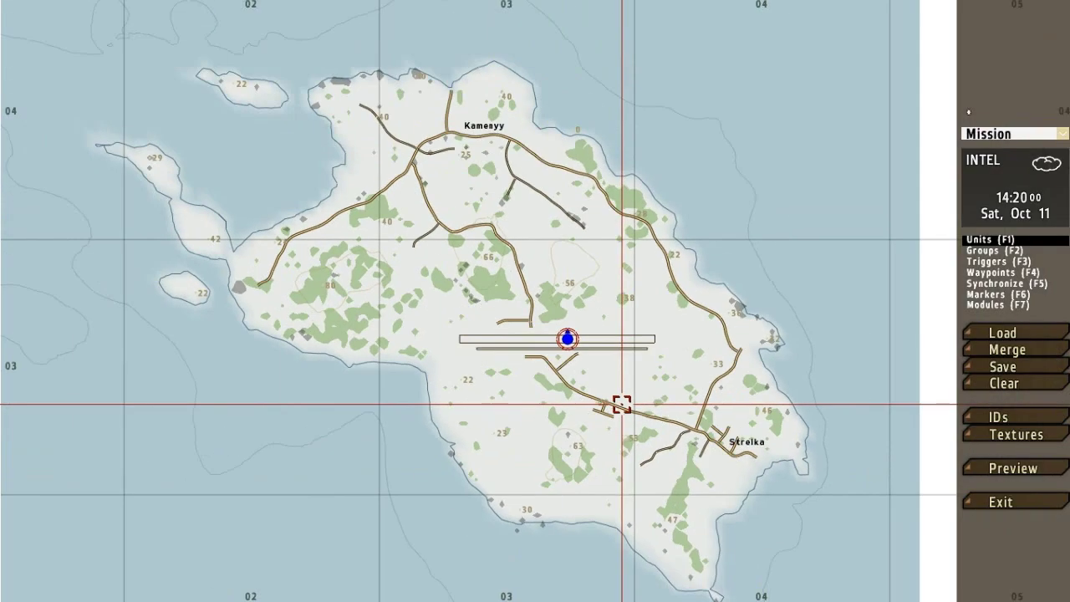
{"action": "left_click_drag", "start_coordinate": [683, 330], "coordinate": [614, 254]}
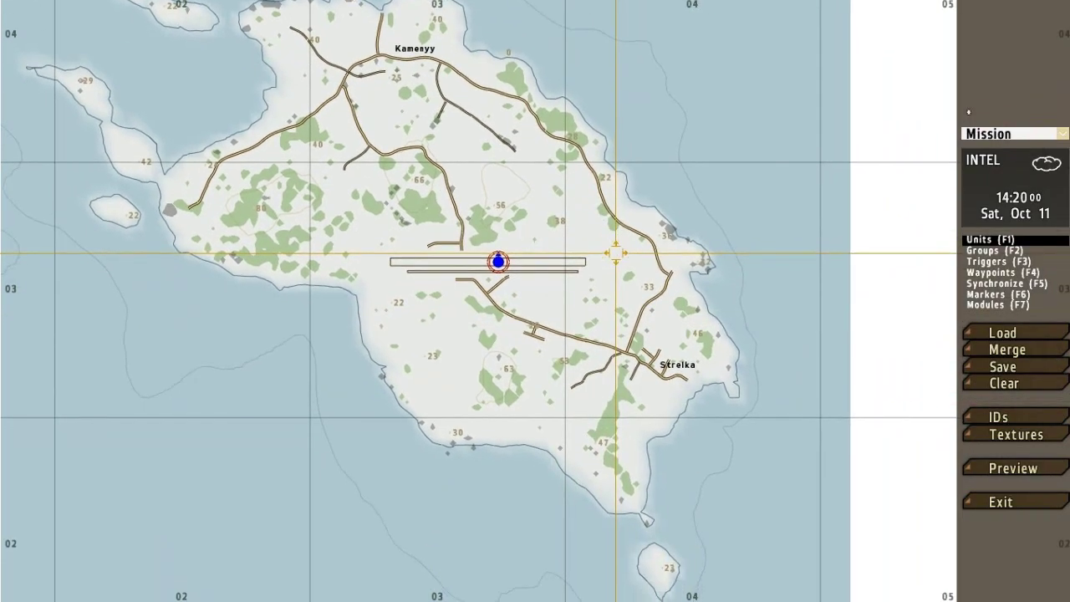
{"action": "left_click", "coordinate": [1021, 366]}
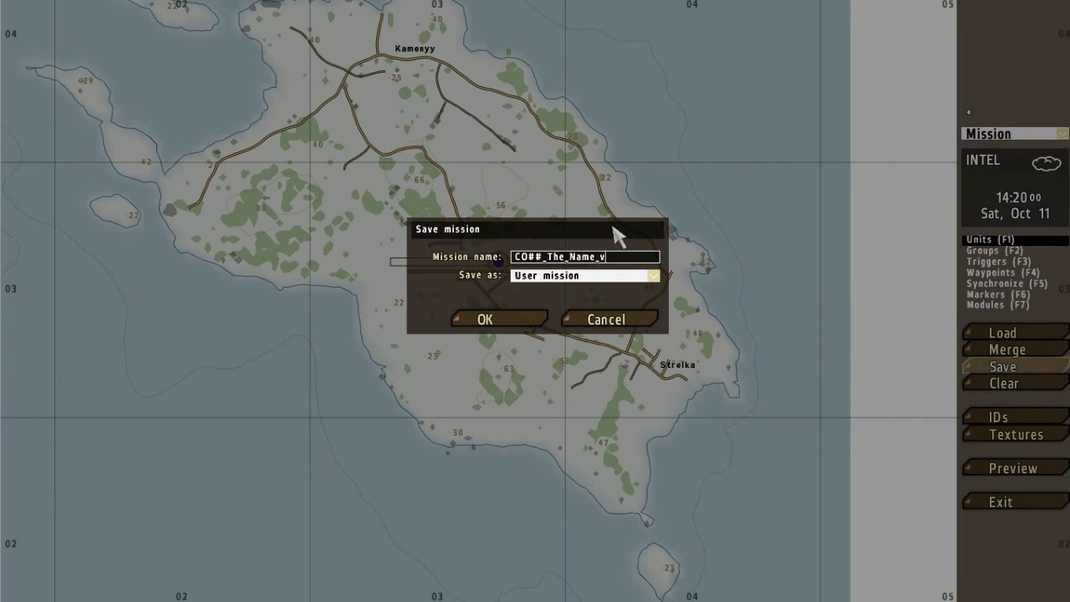
{"action": "left_click", "coordinate": [519, 284]}
{"action": "left_click", "coordinate": [555, 289]}
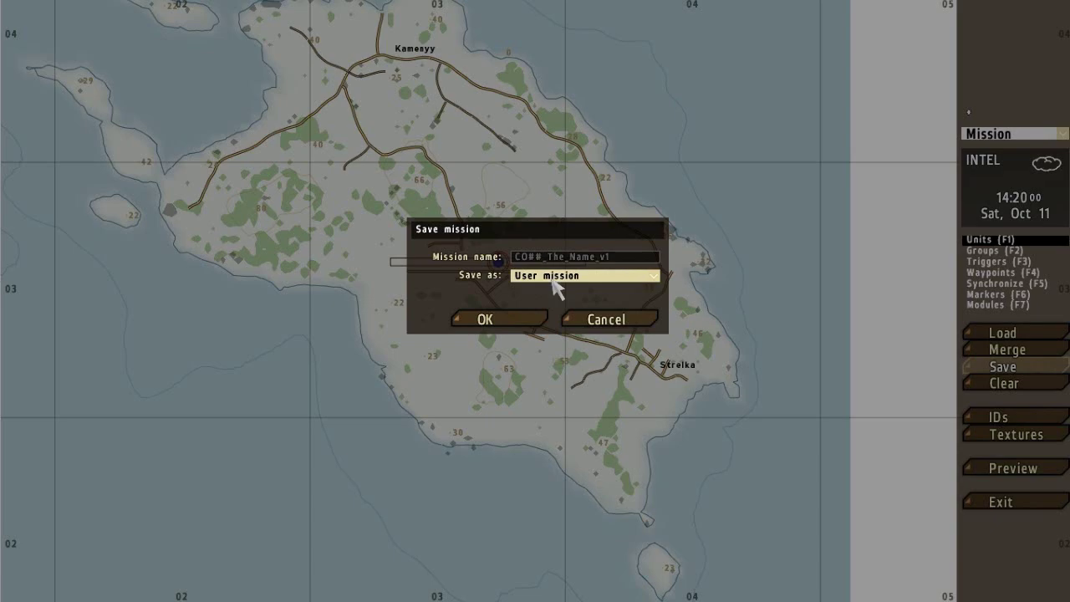
{"action": "left_click", "coordinate": [518, 321]}
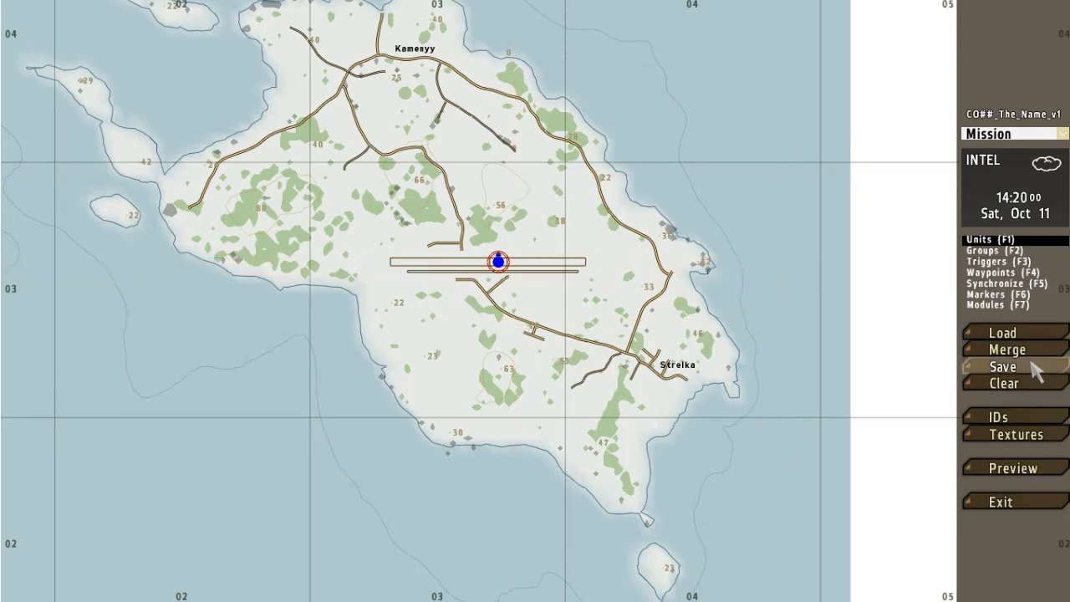
- Export the CO##_The_Name_v1 mission to multiplayer missions
{"action": "left_click", "coordinate": [1003, 367]}
{"action": "left_click", "coordinate": [569, 277]}
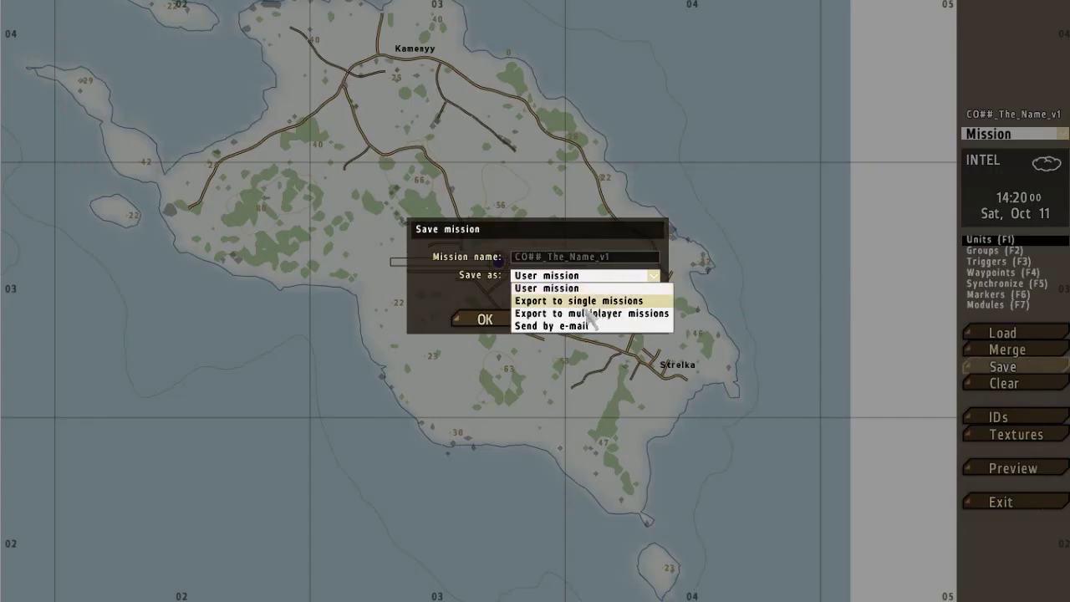
{"action": "left_click", "coordinate": [631, 313]}
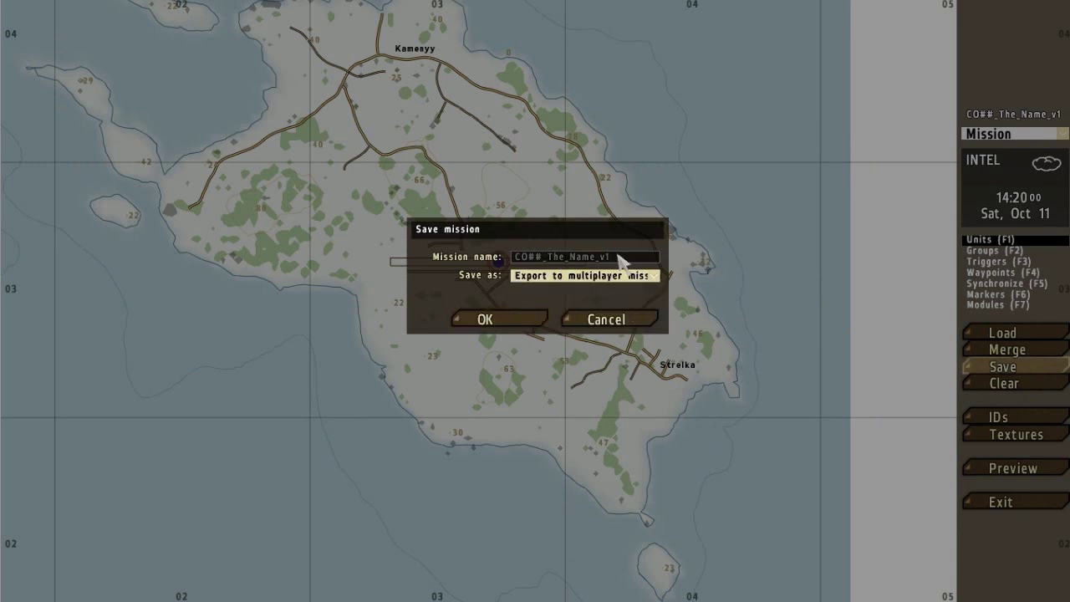
{"action": "left_click", "coordinate": [500, 318]}
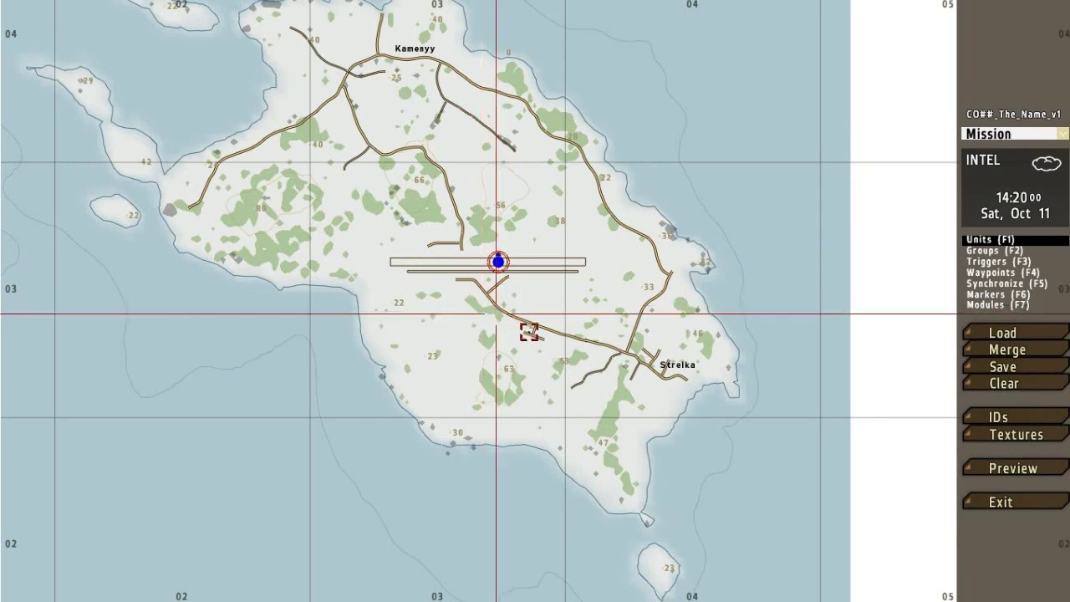
{"action": "scroll", "coordinate": [585, 338], "scroll_direction": "down", "scroll_amount": 3}
{"action": "scroll", "coordinate": [593, 335], "scroll_direction": "up", "scroll_amount": 5}
{"action": "scroll", "coordinate": [551, 313], "scroll_direction": "down", "scroll_amount": 3}
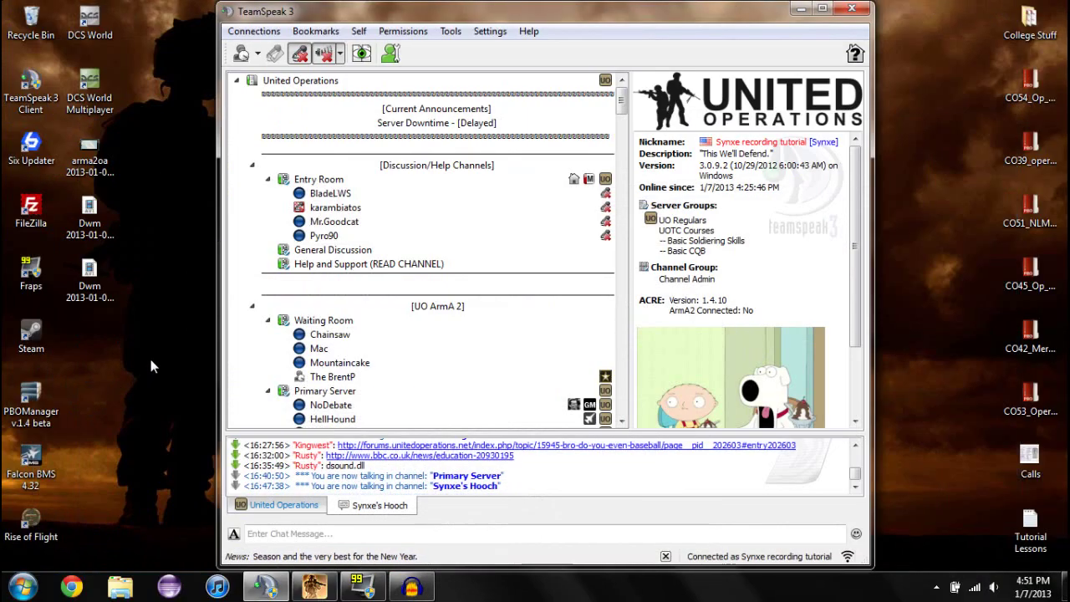
{"action": "left_click", "coordinate": [151, 364]}
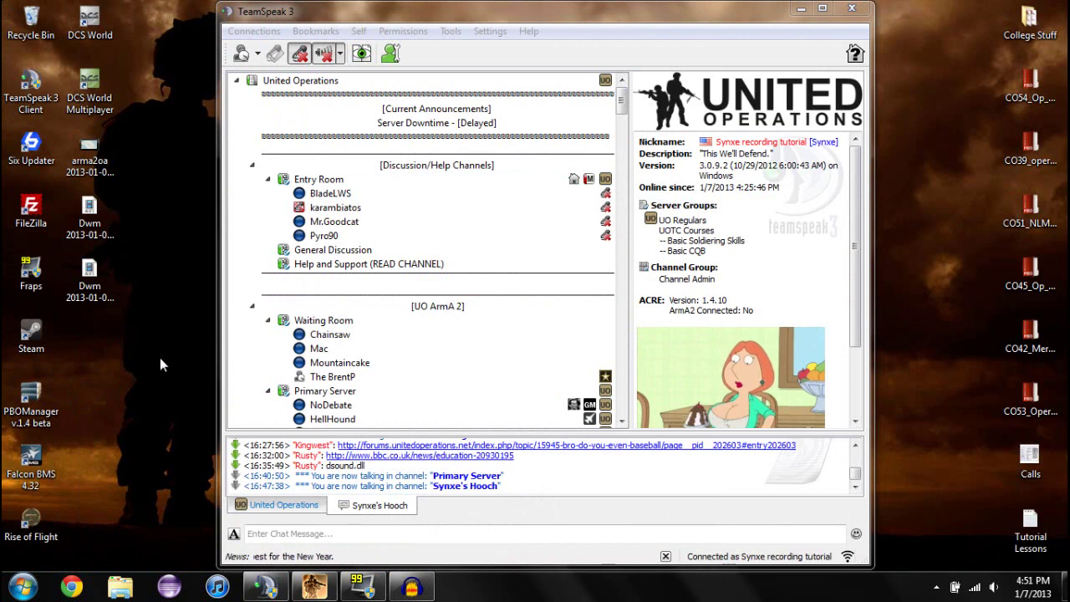
{"action": "left_click", "coordinate": [389, 166]}
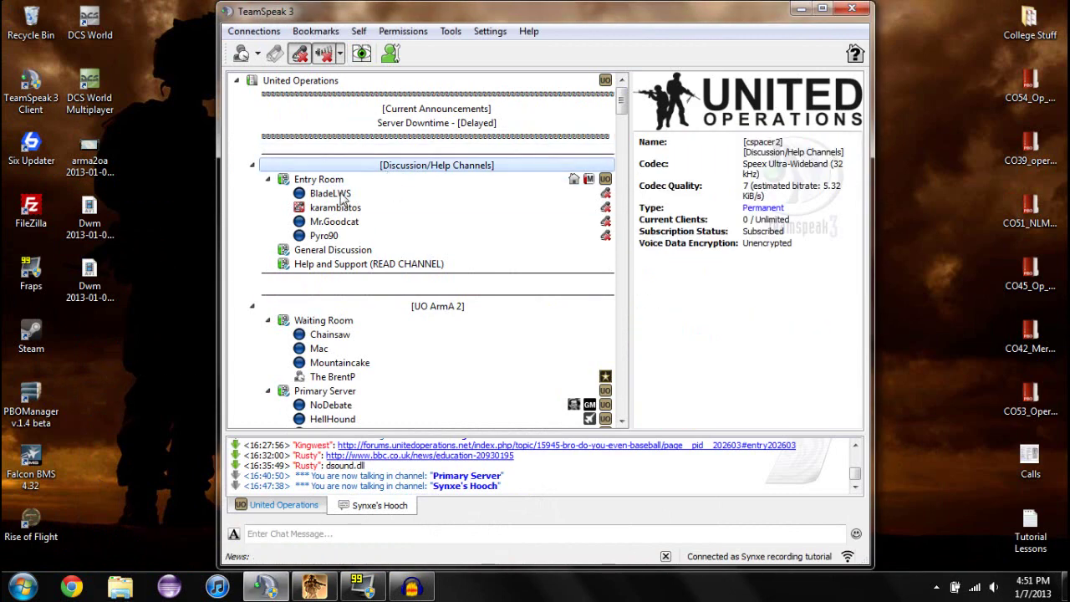
{"action": "left_click", "coordinate": [407, 84]}
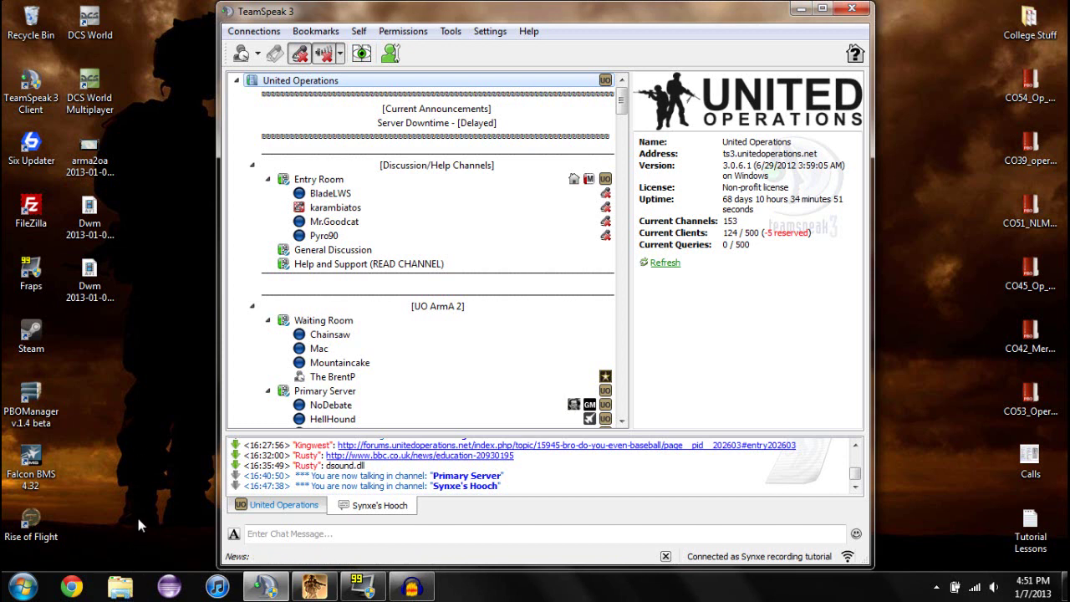
- Switch to Windows Explorer and open the player profile's missions folder inside ArmA 2 Other Profiles in the Documents library
{"action": "left_click", "coordinate": [121, 588]}
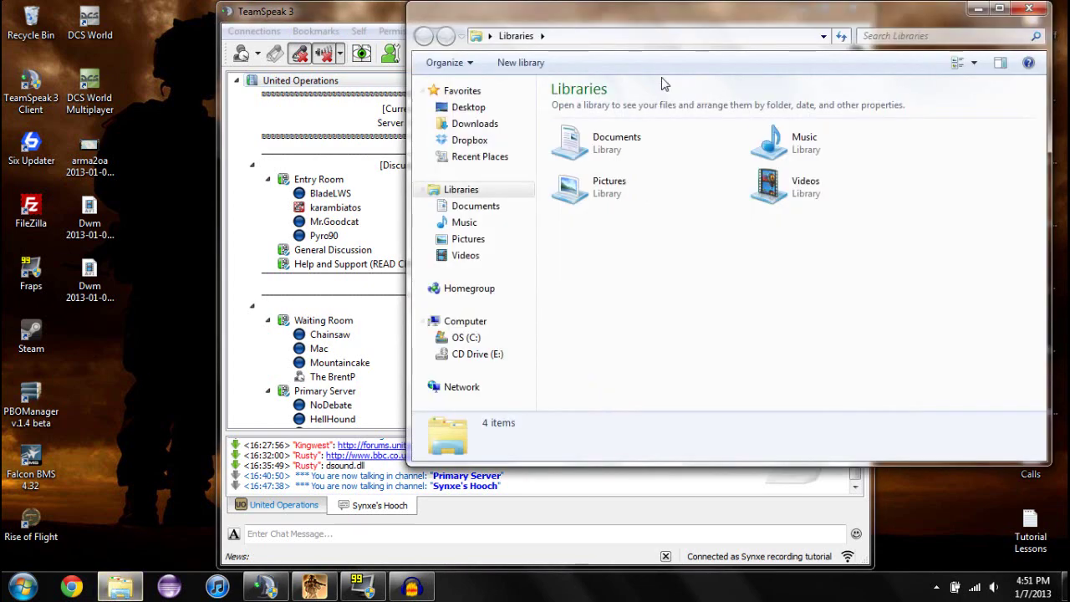
{"action": "left_click_drag", "start_coordinate": [686, 26], "coordinate": [496, 86]}
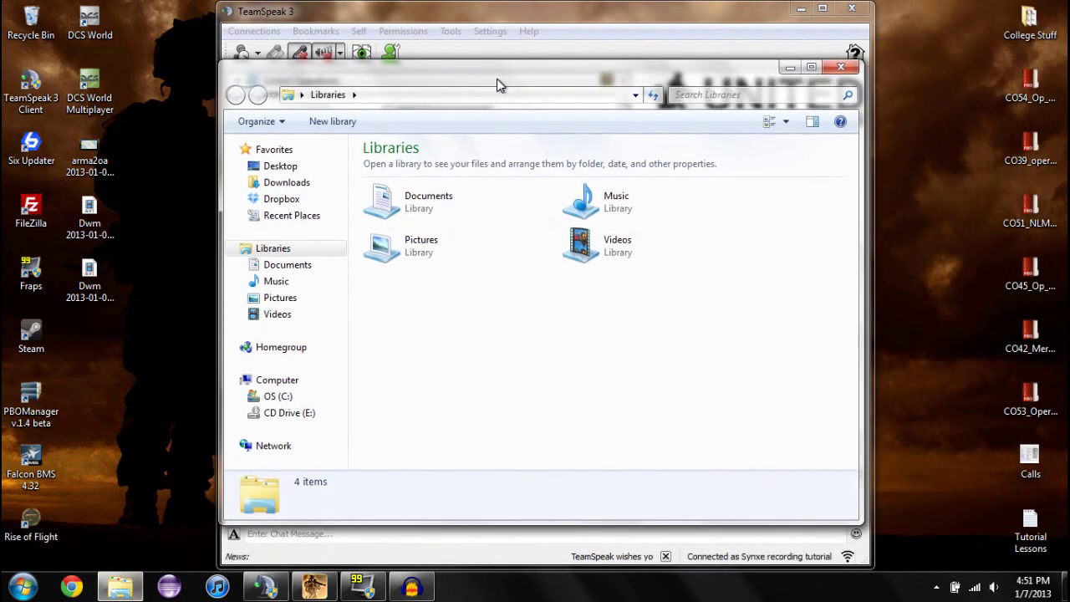
{"action": "left_click", "coordinate": [306, 272]}
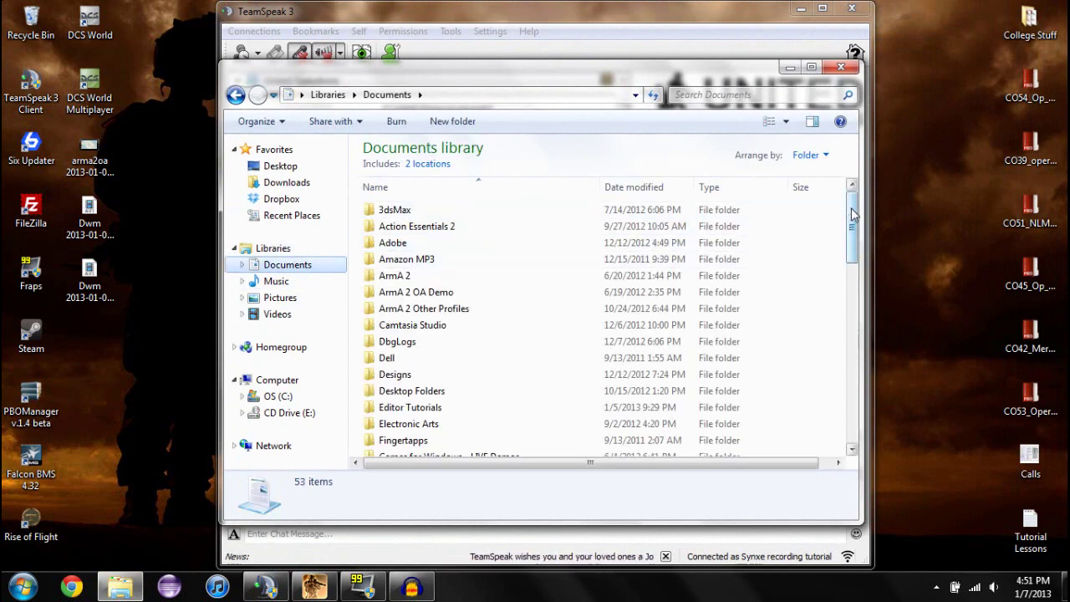
{"action": "left_click_drag", "start_coordinate": [852, 212], "coordinate": [853, 217]}
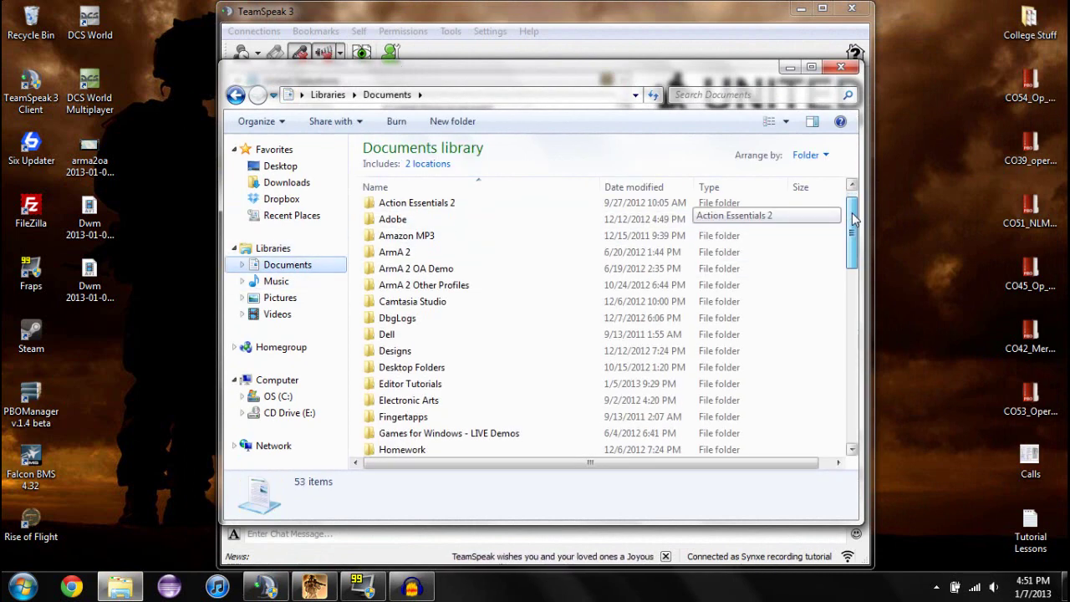
{"action": "double_click", "coordinate": [457, 288]}
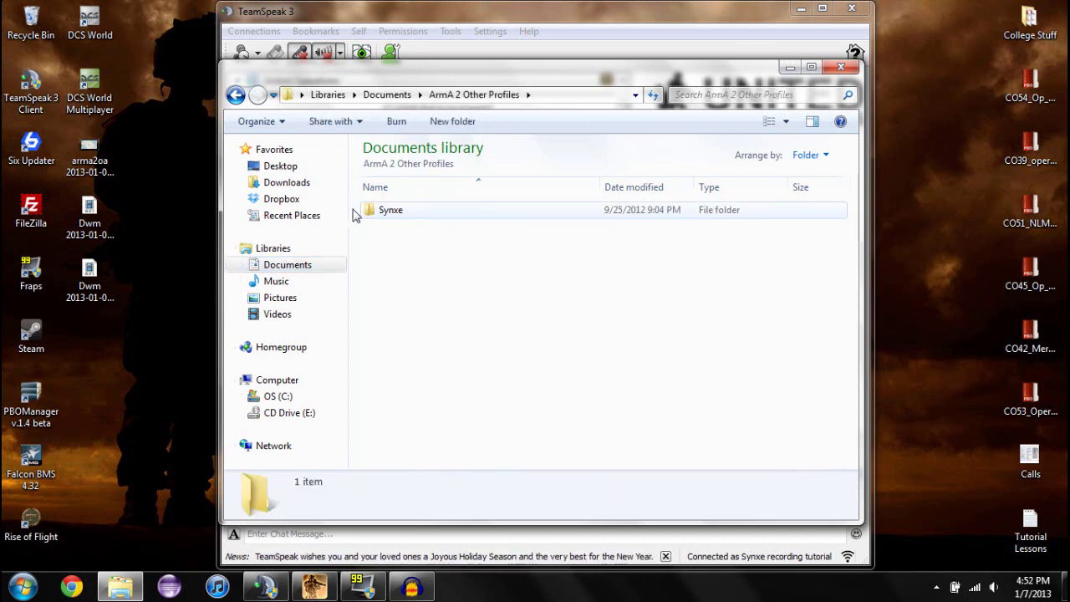
{"action": "double_click", "coordinate": [408, 214]}
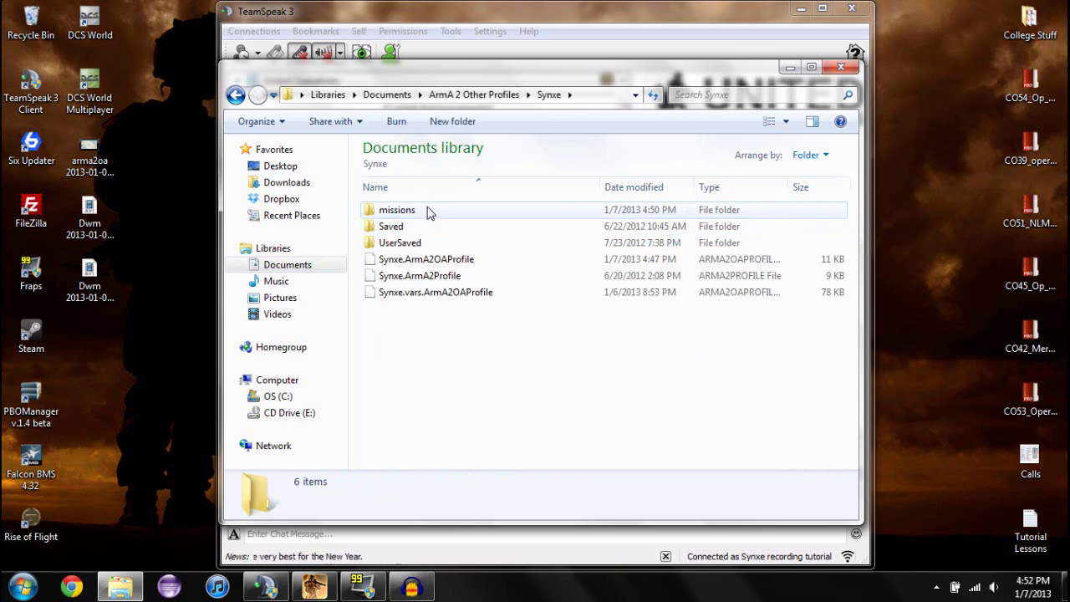
{"action": "double_click", "coordinate": [428, 213]}
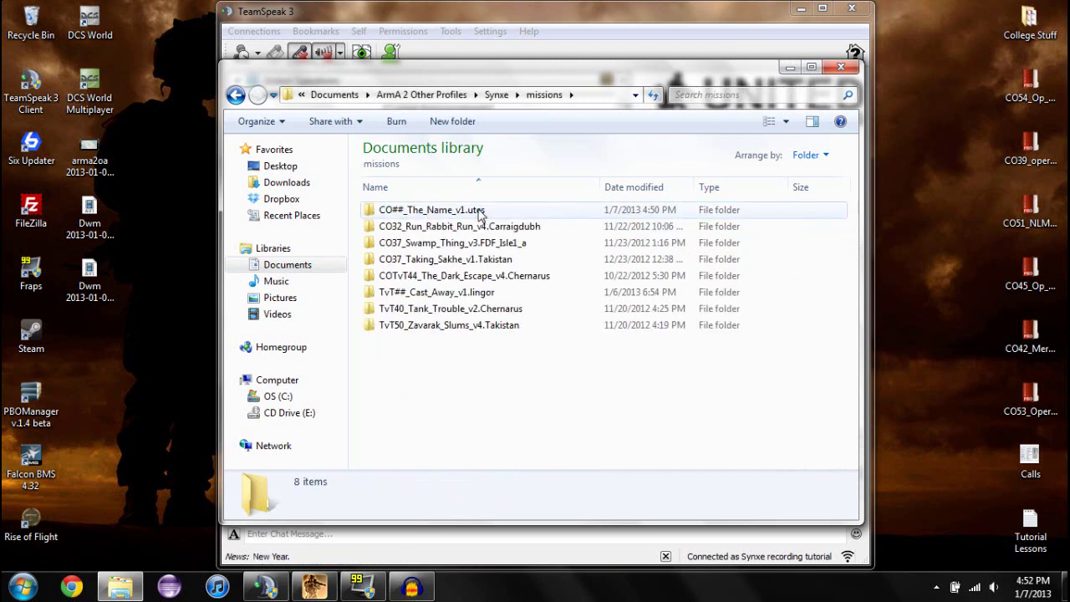
- Open the CO##_The_Name_v1.utes mission folder and examine its mission.sqm file entry
{"action": "left_click", "coordinate": [482, 215]}
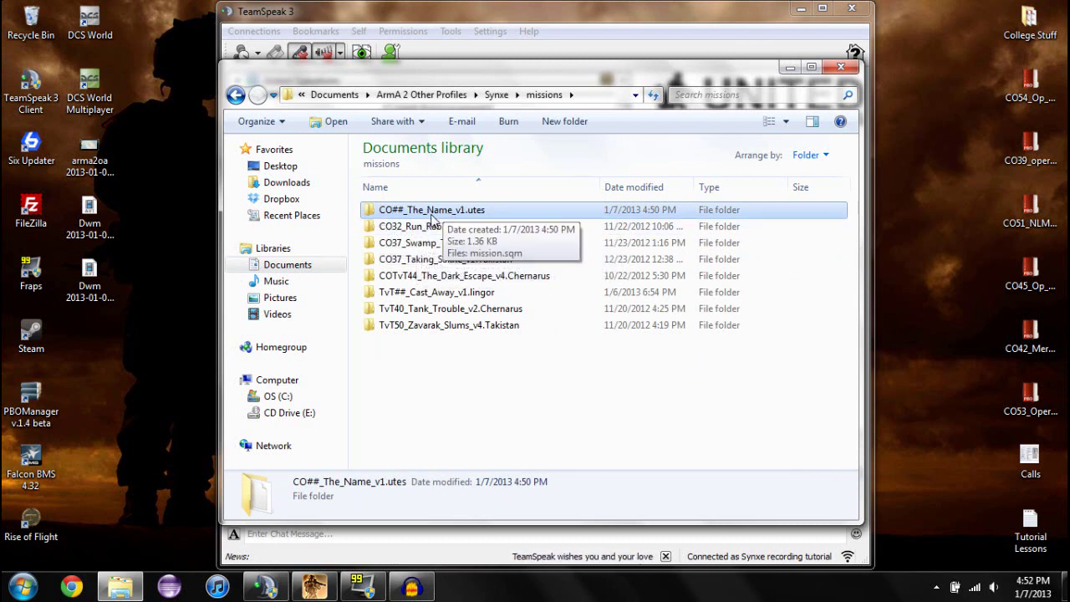
{"action": "double_click", "coordinate": [485, 213]}
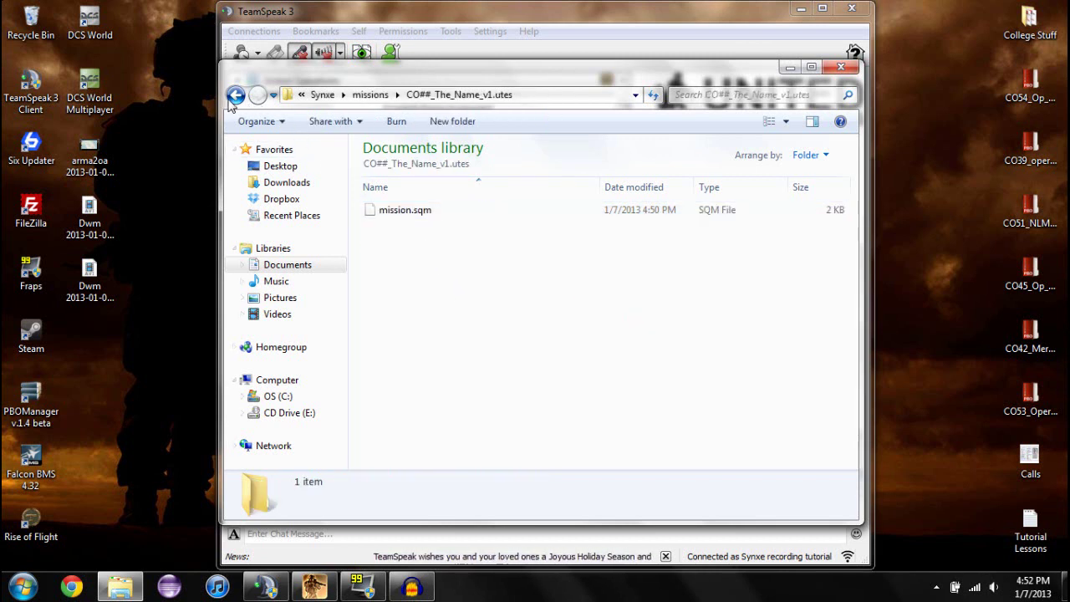
{"action": "left_click", "coordinate": [378, 213]}
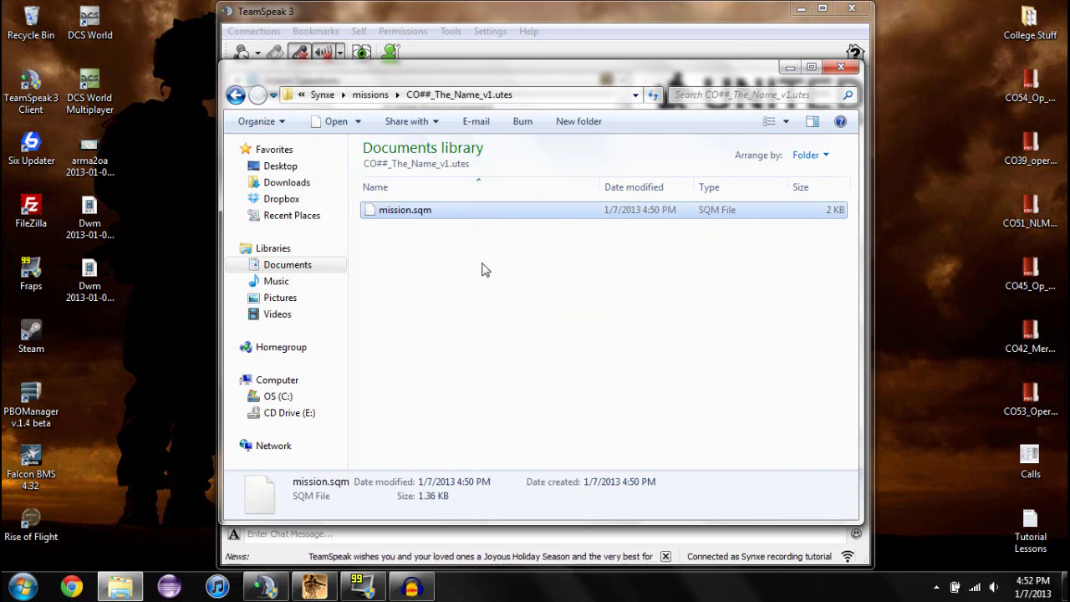
{"action": "left_click", "coordinate": [456, 264]}
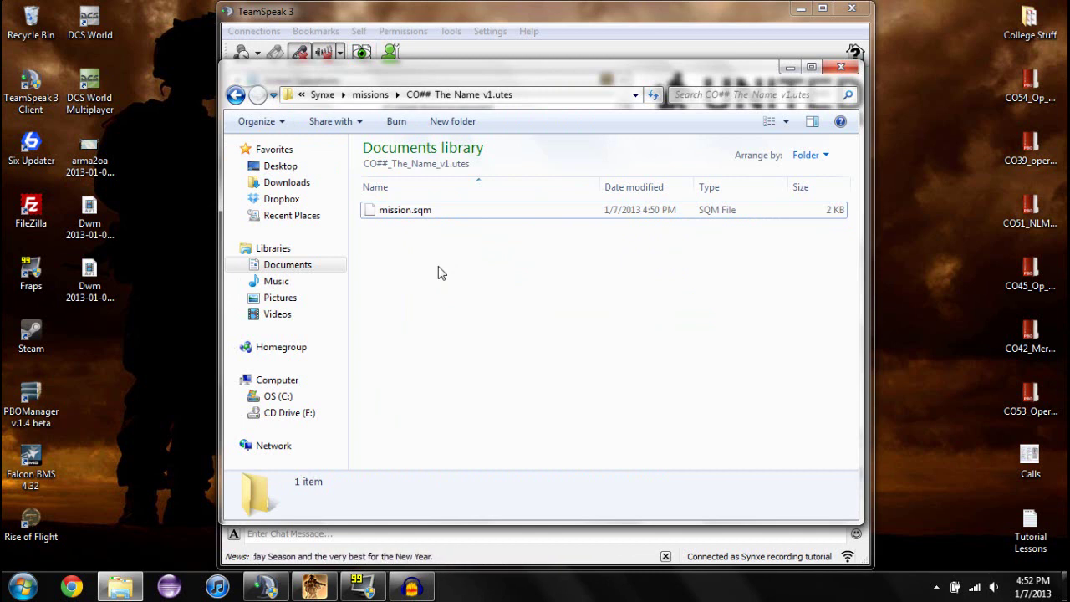
- Return to the missions folder and open the TvT50_Zavarak_Slums_v4.Takistan mission folder
{"action": "left_click", "coordinate": [236, 96]}
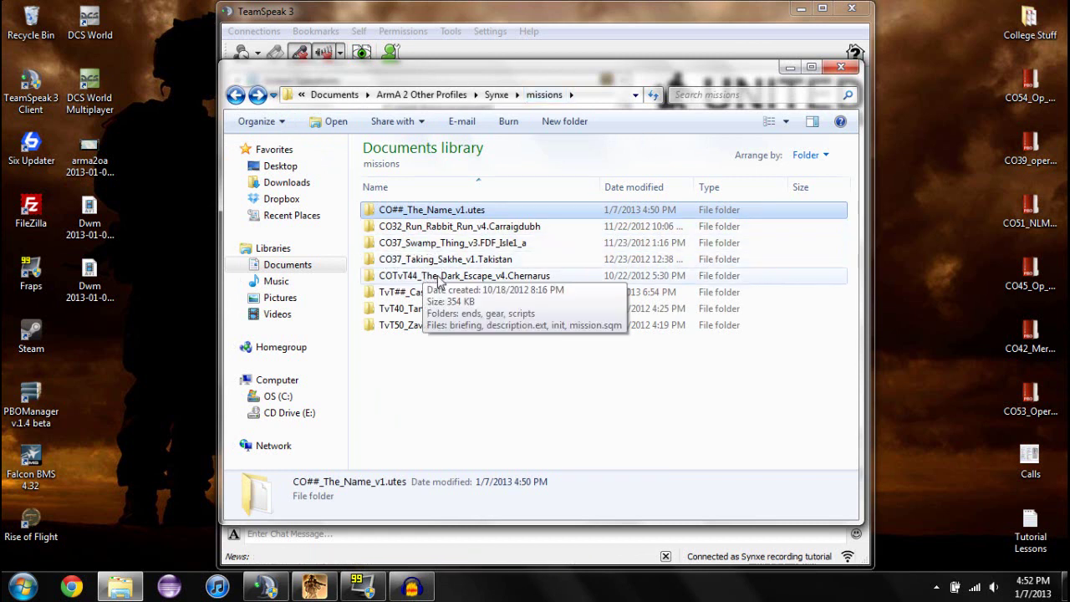
{"action": "left_click", "coordinate": [451, 365]}
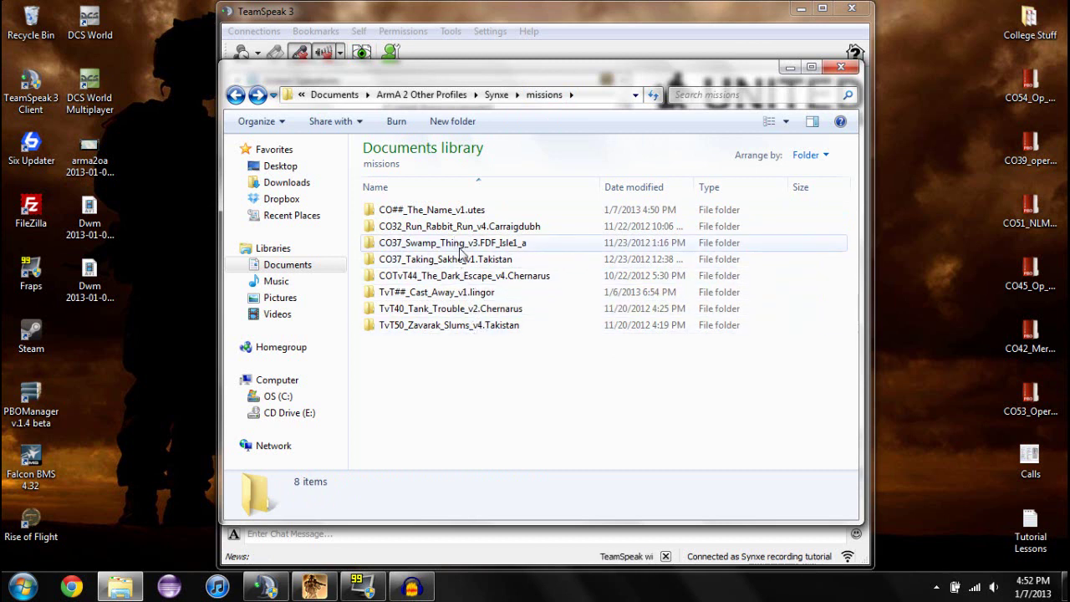
{"action": "double_click", "coordinate": [449, 326]}
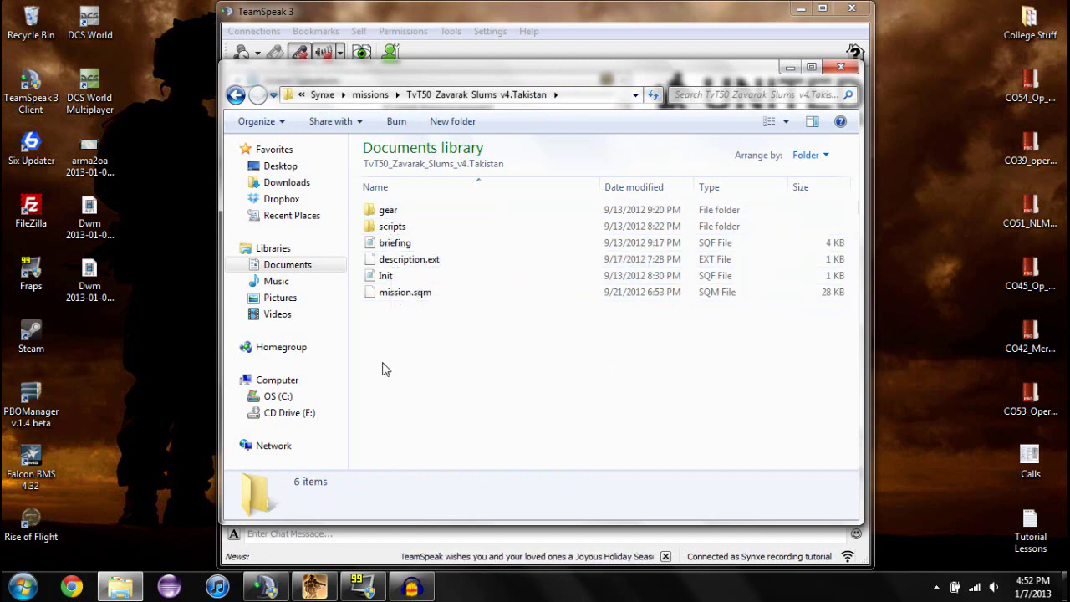
- View the Init script in Notepad, close it, and read through the briefing script to its end
{"action": "double_click", "coordinate": [396, 278]}
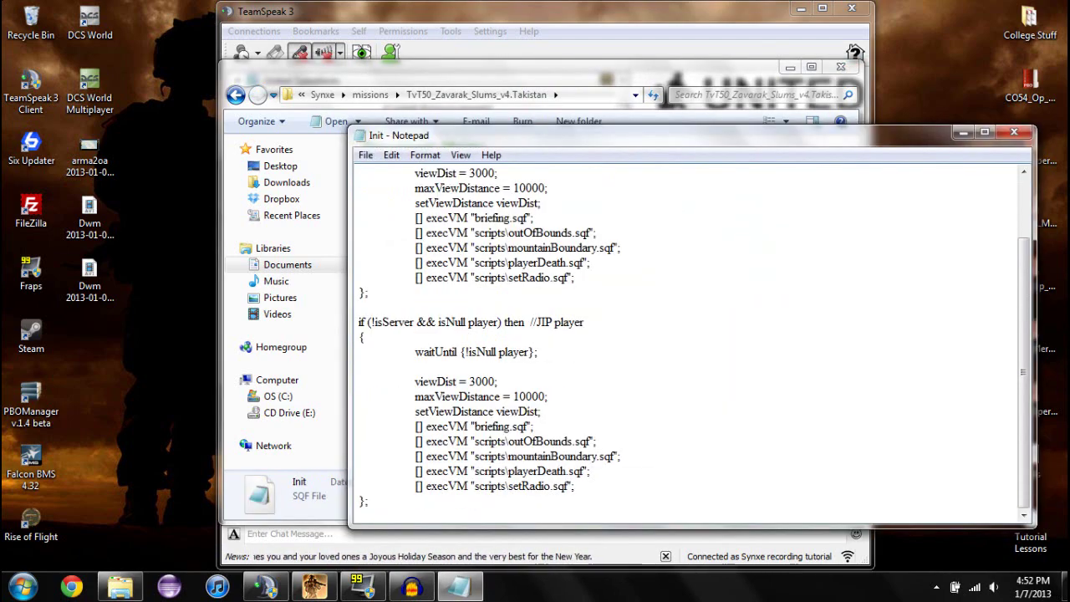
{"action": "left_click", "coordinate": [1017, 139]}
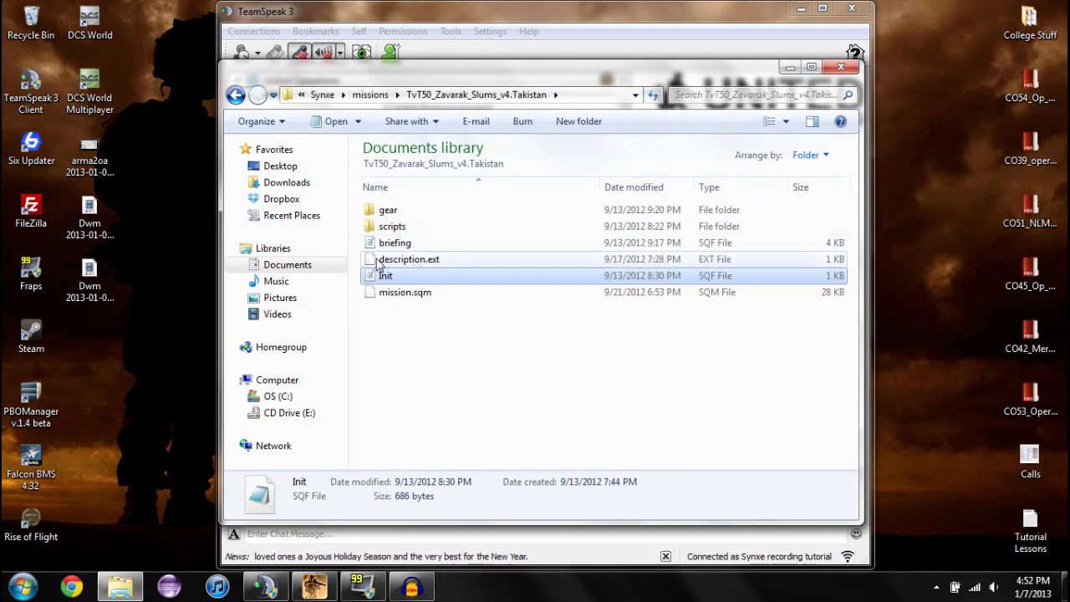
{"action": "double_click", "coordinate": [395, 242]}
{"action": "scroll", "coordinate": [668, 334], "scroll_direction": "down", "scroll_amount": 7}
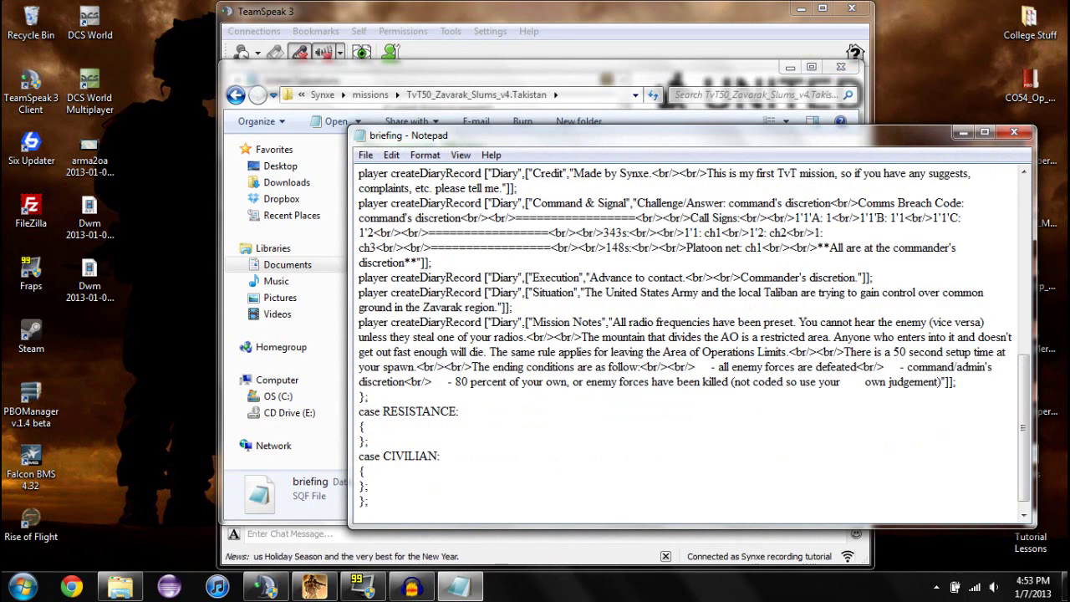
- Close the briefing script and look through the mission's scripts folder and the blufor and opfor subfolders of gear
{"action": "left_click", "coordinate": [1009, 138]}
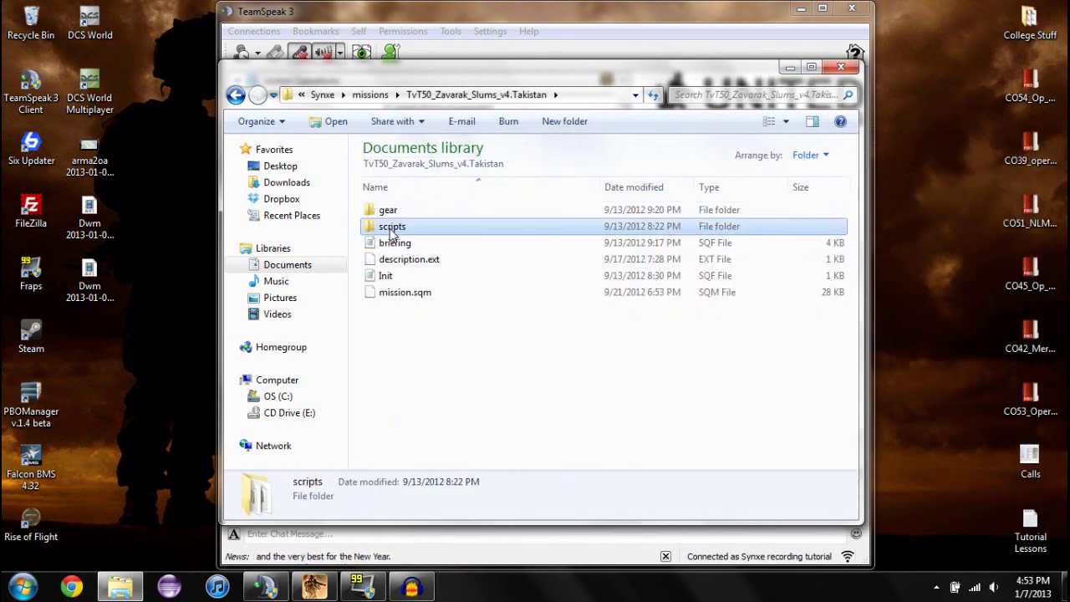
{"action": "double_click", "coordinate": [396, 227]}
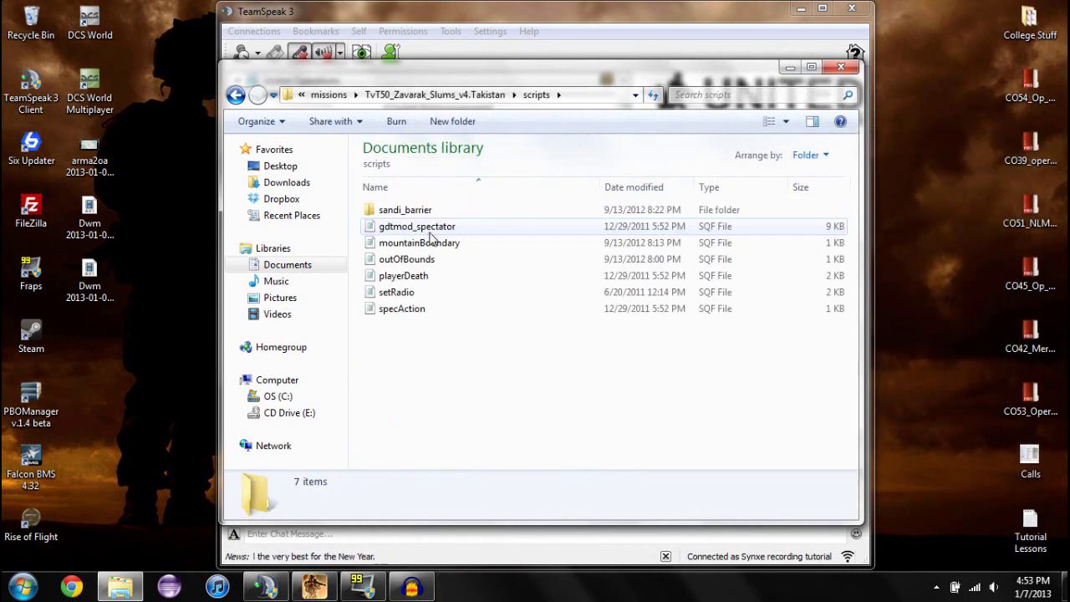
{"action": "left_click", "coordinate": [236, 97]}
{"action": "double_click", "coordinate": [408, 211]}
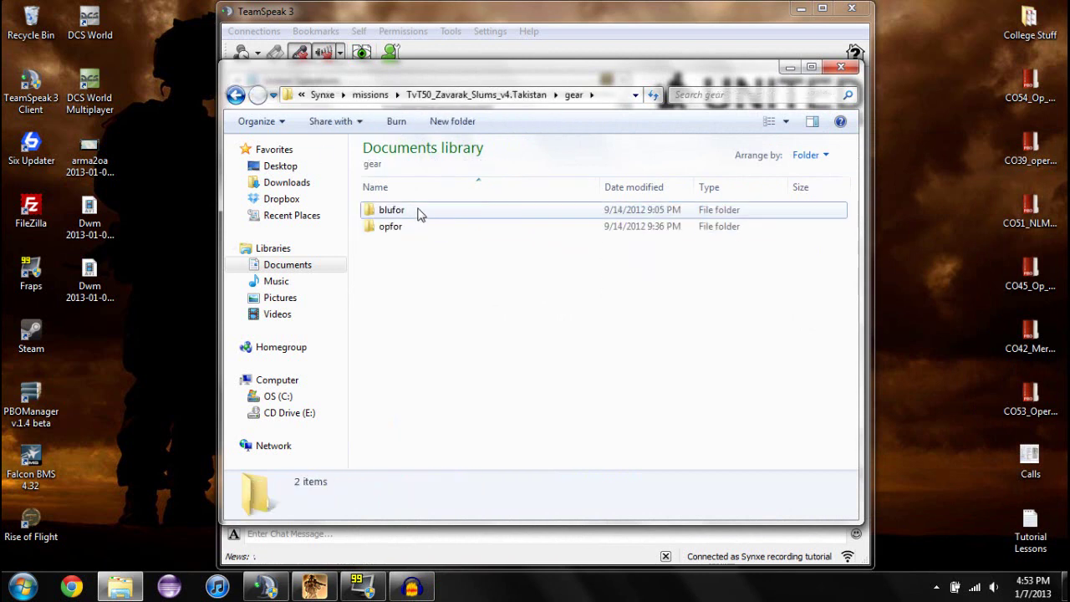
{"action": "double_click", "coordinate": [419, 212]}
{"action": "left_click", "coordinate": [236, 96]}
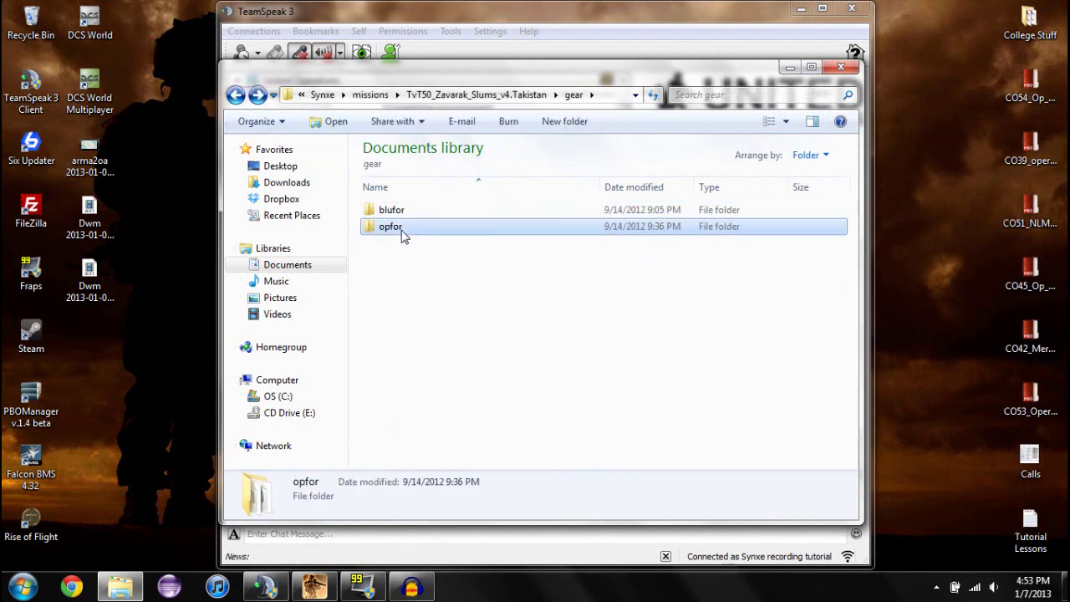
{"action": "double_click", "coordinate": [400, 226]}
{"action": "left_click", "coordinate": [237, 96]}
{"action": "left_click", "coordinate": [237, 95]}
{"action": "left_click", "coordinate": [438, 371]}
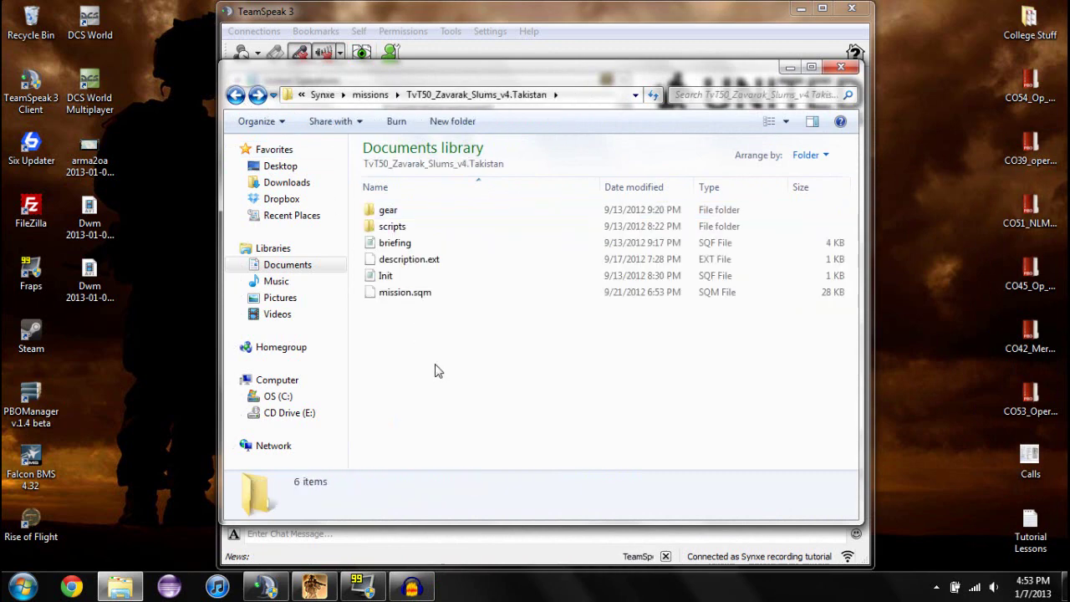
- Return to the missions folder, look inside CO##_The_Name_v1.utes again, and close the Explorer window
{"action": "left_click", "coordinate": [237, 96]}
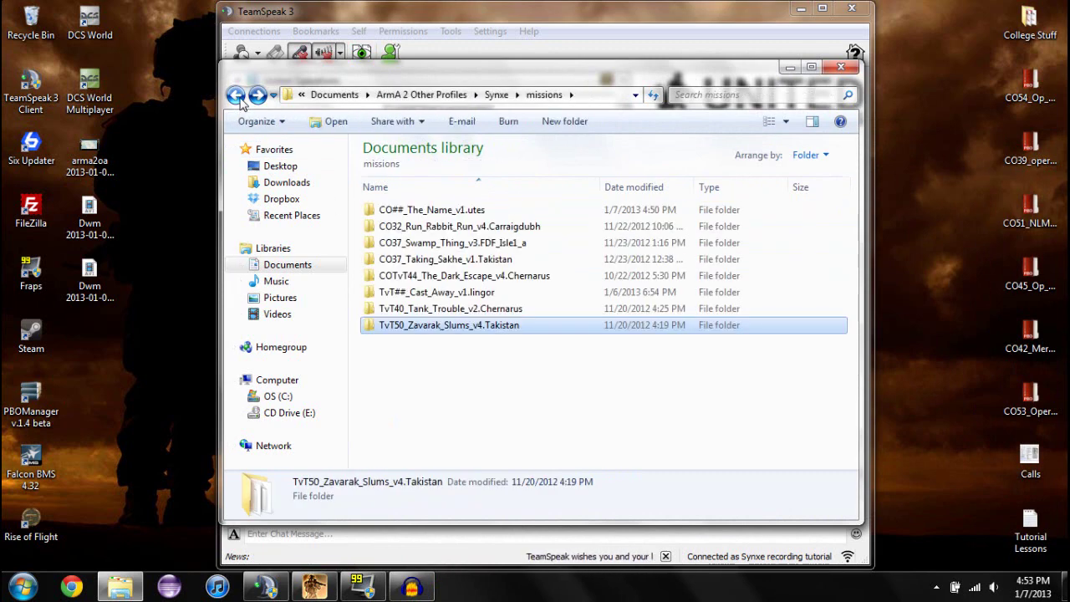
{"action": "double_click", "coordinate": [456, 210]}
{"action": "left_click", "coordinate": [237, 95]}
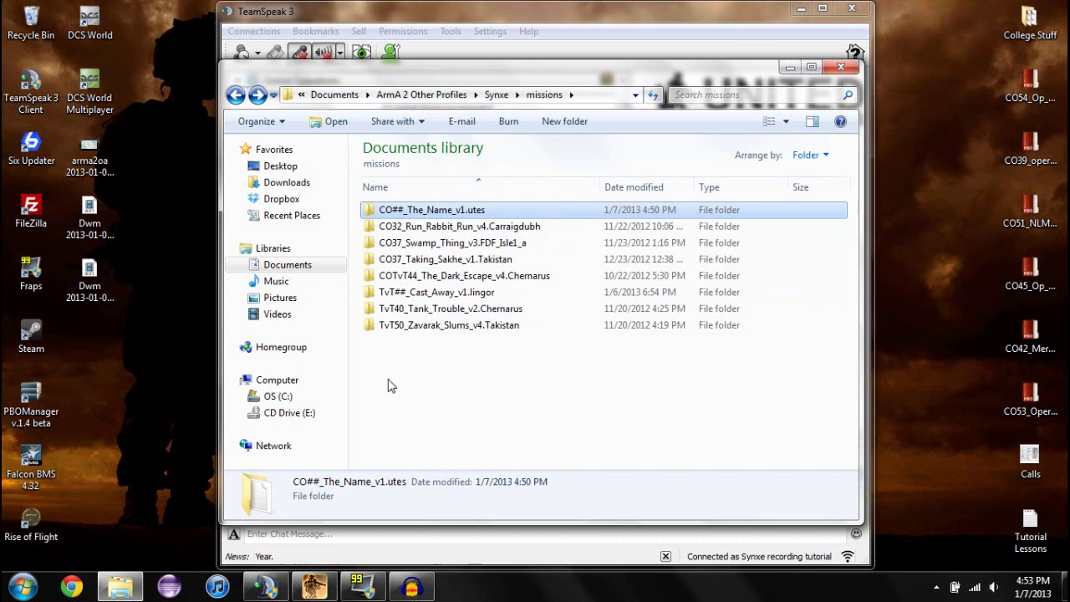
{"action": "left_click", "coordinate": [235, 95]}
{"action": "left_click", "coordinate": [235, 95]}
{"action": "left_click", "coordinate": [840, 68]}
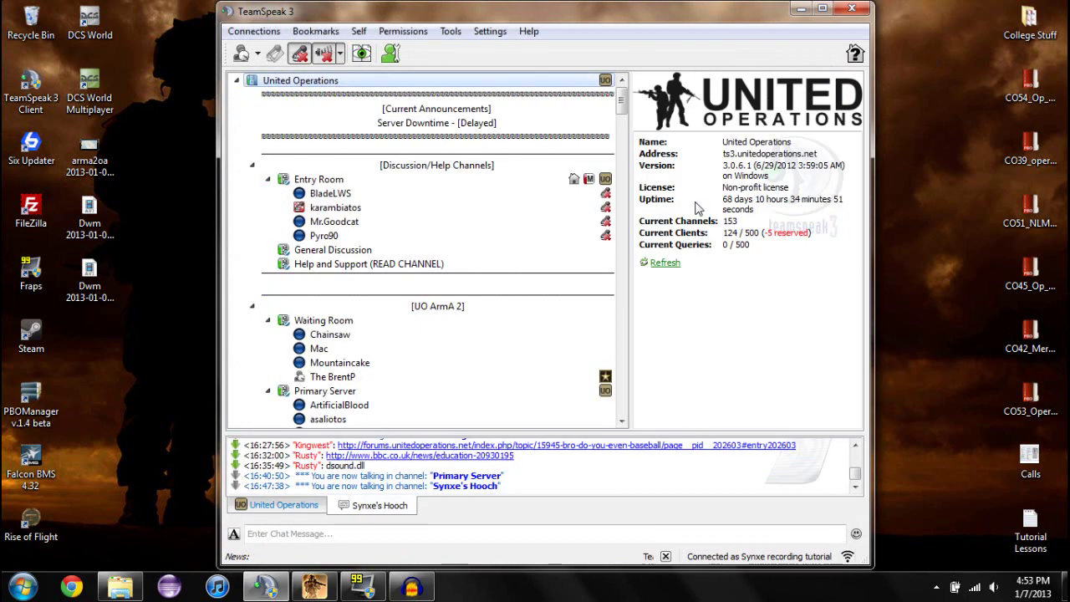
- Open a new Explorer window and go to the Steam folder in Program Files (x86) on the C: drive
{"action": "left_click", "coordinate": [117, 589]}
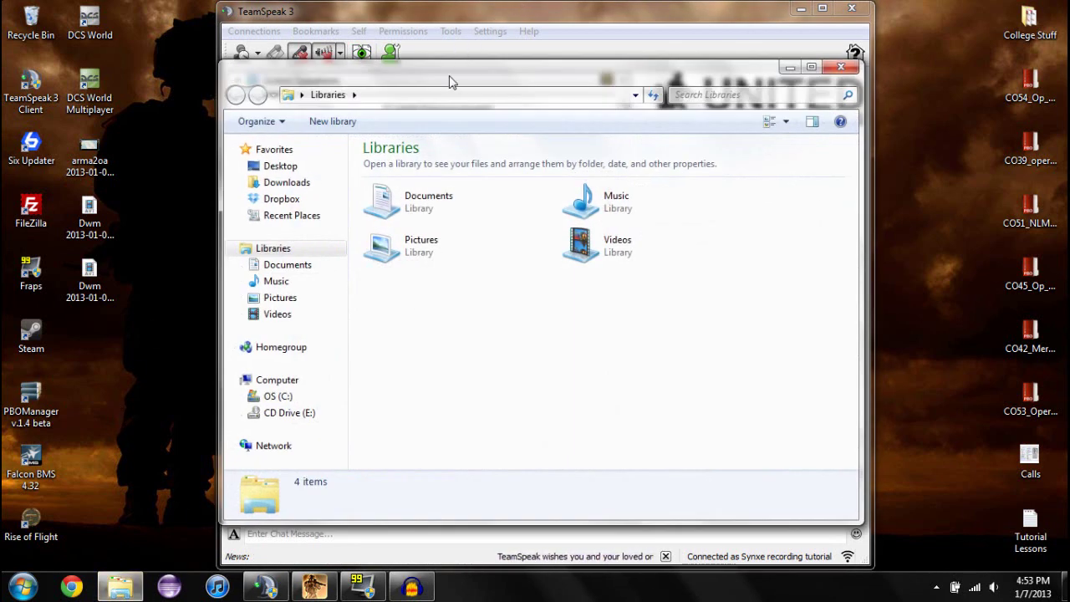
{"action": "left_click_drag", "start_coordinate": [449, 76], "coordinate": [442, 46]}
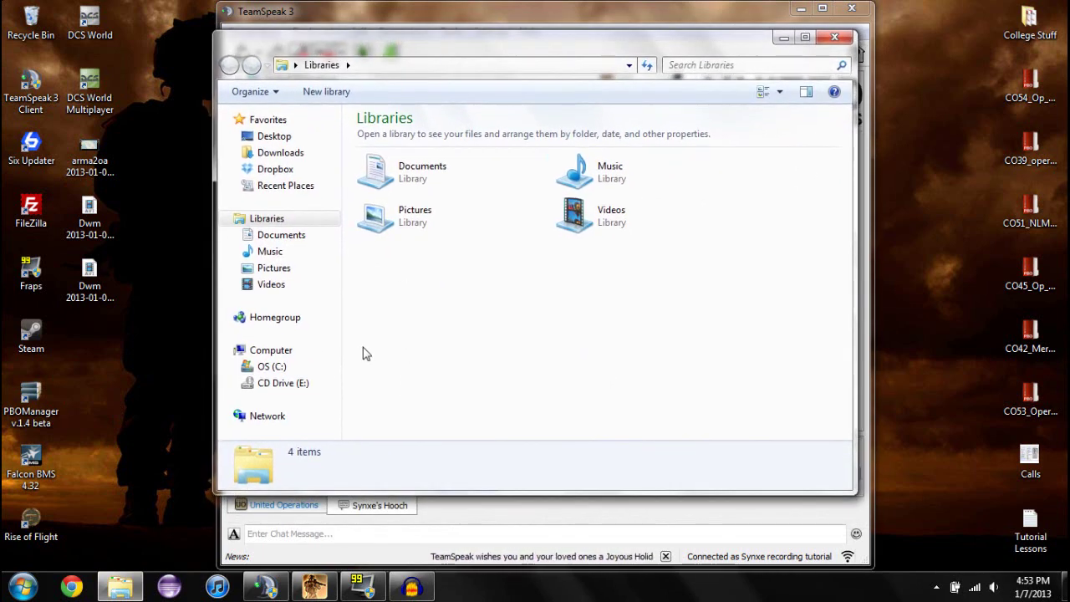
{"action": "left_click", "coordinate": [301, 371]}
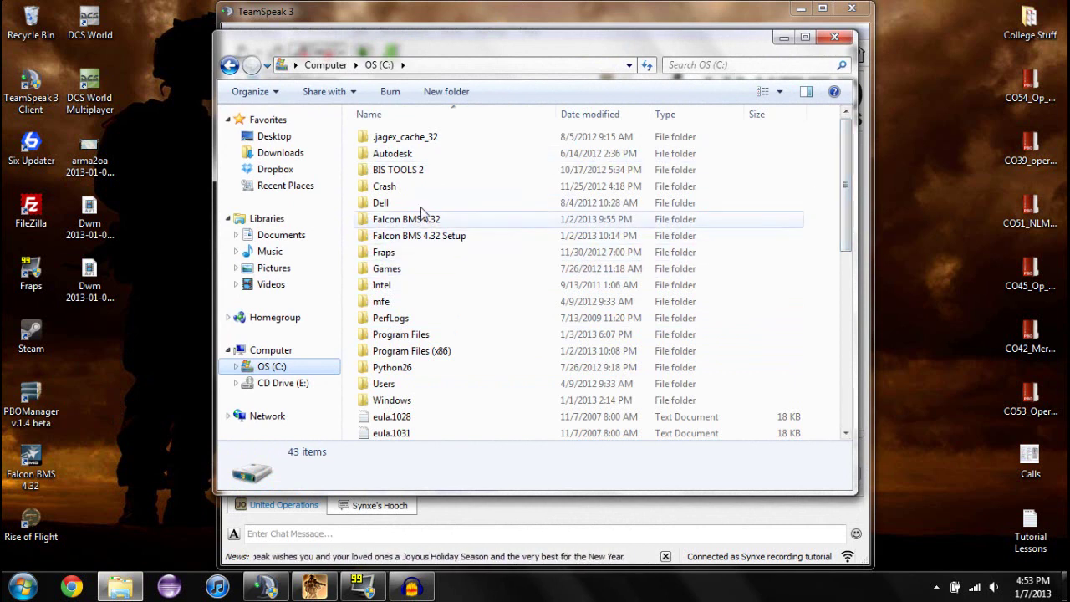
{"action": "double_click", "coordinate": [435, 351]}
{"action": "left_click_drag", "start_coordinate": [845, 142], "coordinate": [847, 354]}
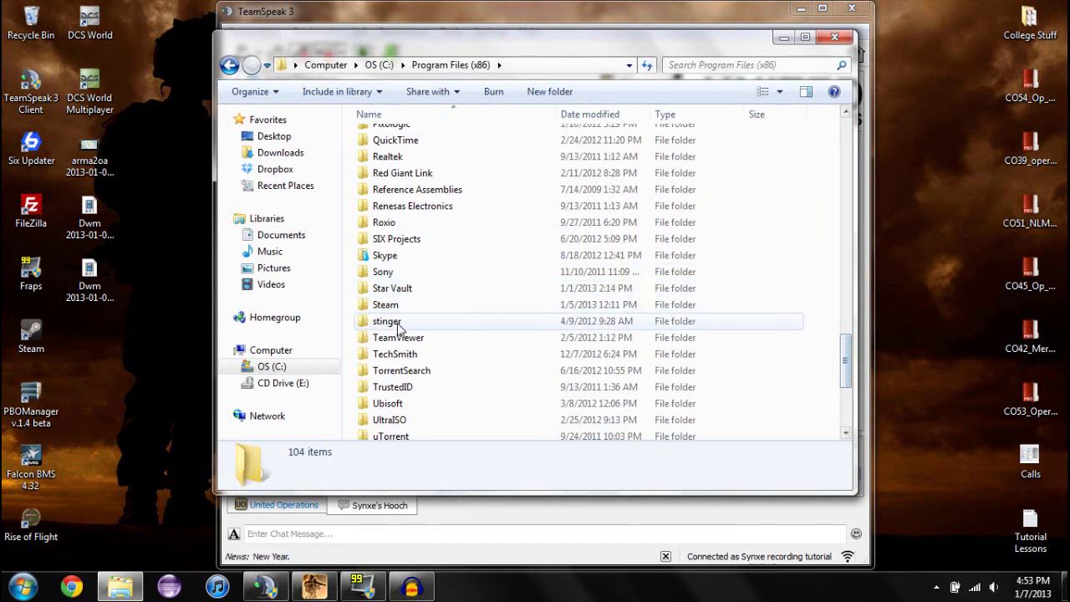
{"action": "scroll", "coordinate": [398, 327], "scroll_direction": "down", "scroll_amount": 1}
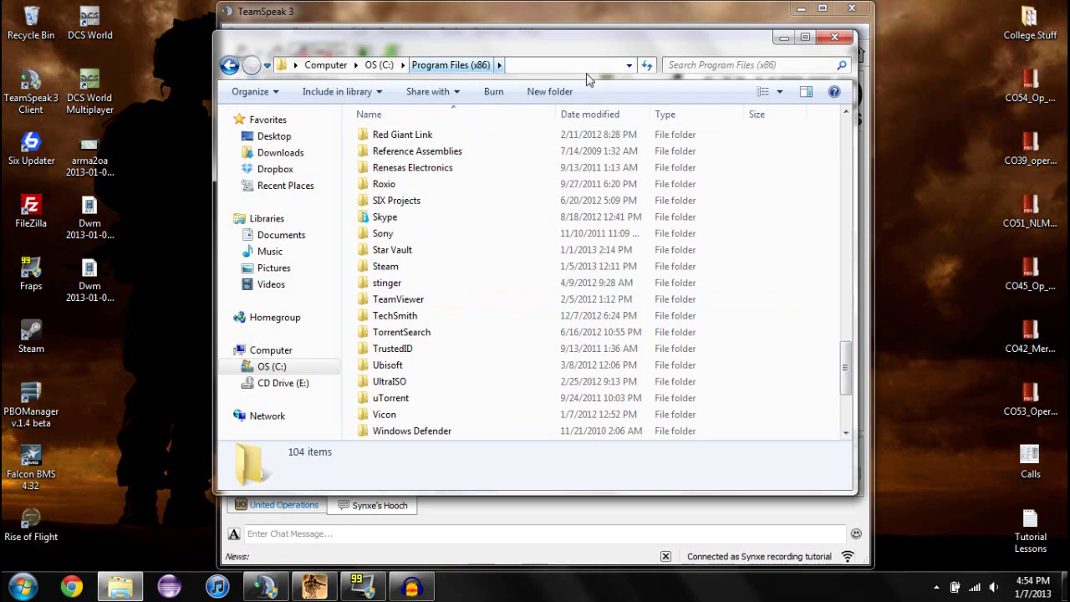
{"action": "double_click", "coordinate": [412, 267]}
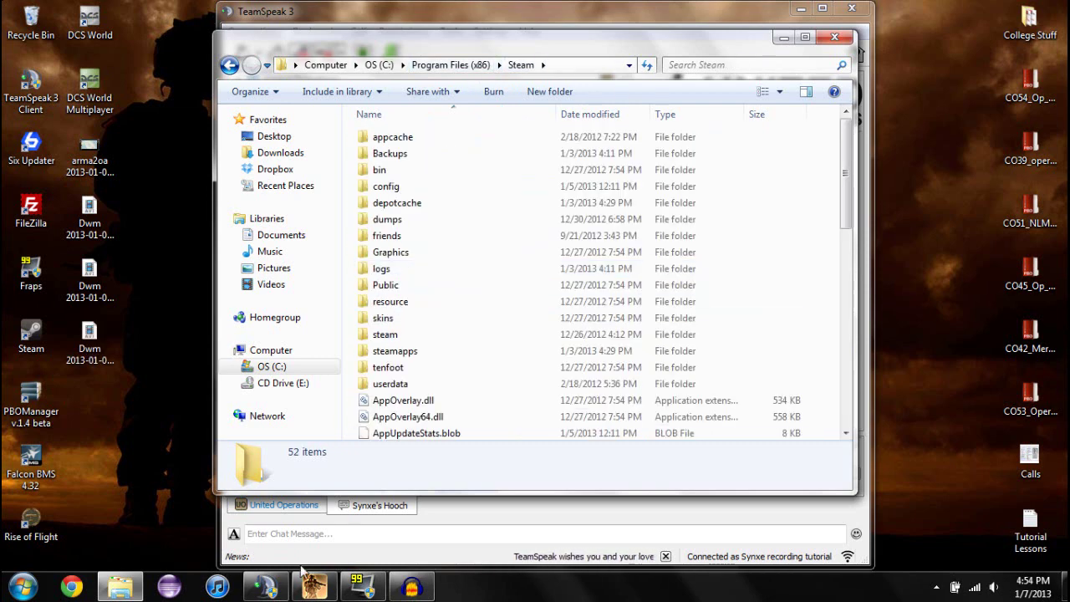
- Switch to Audacity, pause and resume the audio recording, and return to the Steam folder in Windows Explorer
{"action": "left_click", "coordinate": [411, 587]}
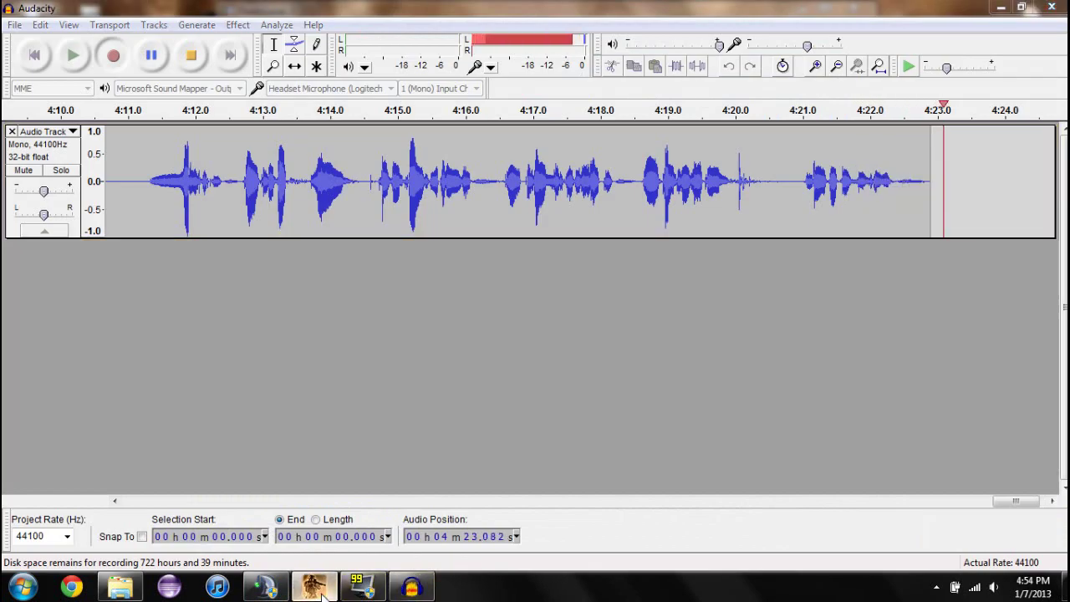
{"action": "left_click", "coordinate": [152, 63]}
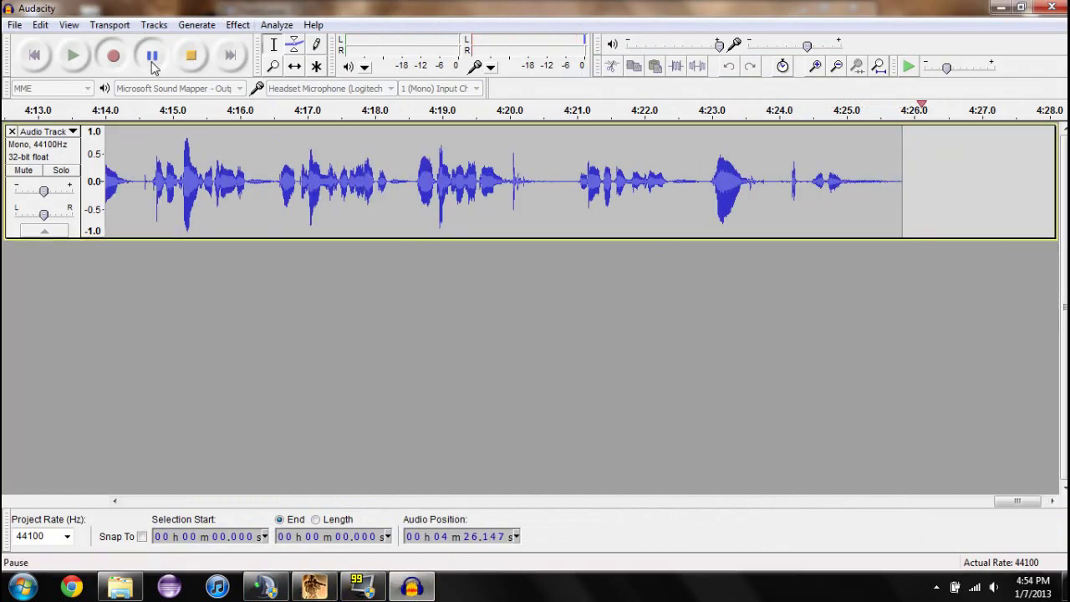
{"action": "left_click", "coordinate": [152, 59]}
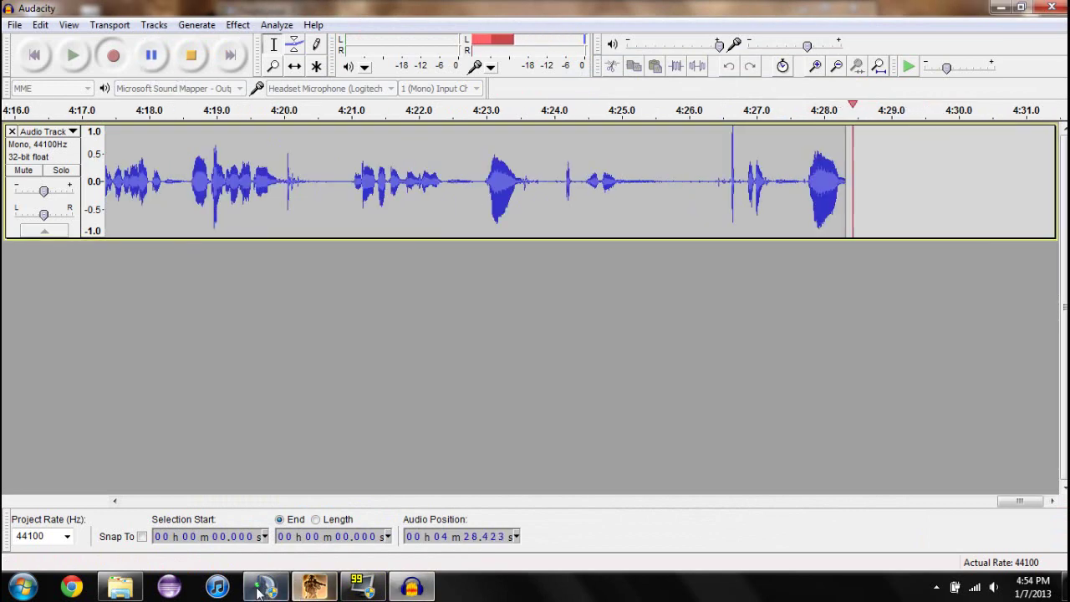
{"action": "left_click", "coordinate": [120, 587]}
{"action": "left_click", "coordinate": [1001, 8]}
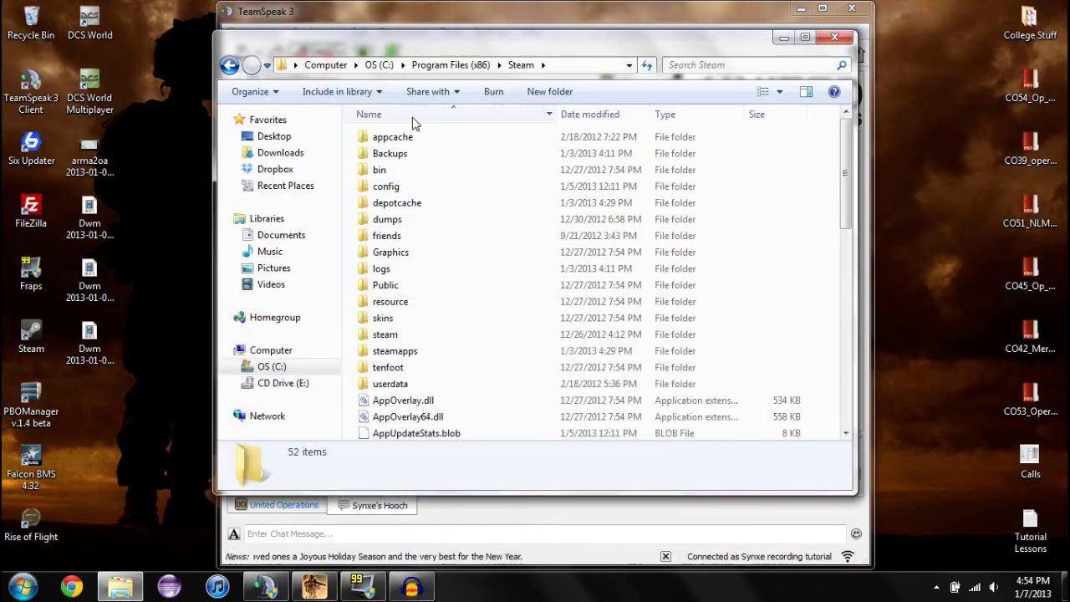
- Open the arma 2 operation arrowhead game folder inside Steam's steamapps\common folder
{"action": "left_click_drag", "start_coordinate": [426, 44], "coordinate": [362, 14]}
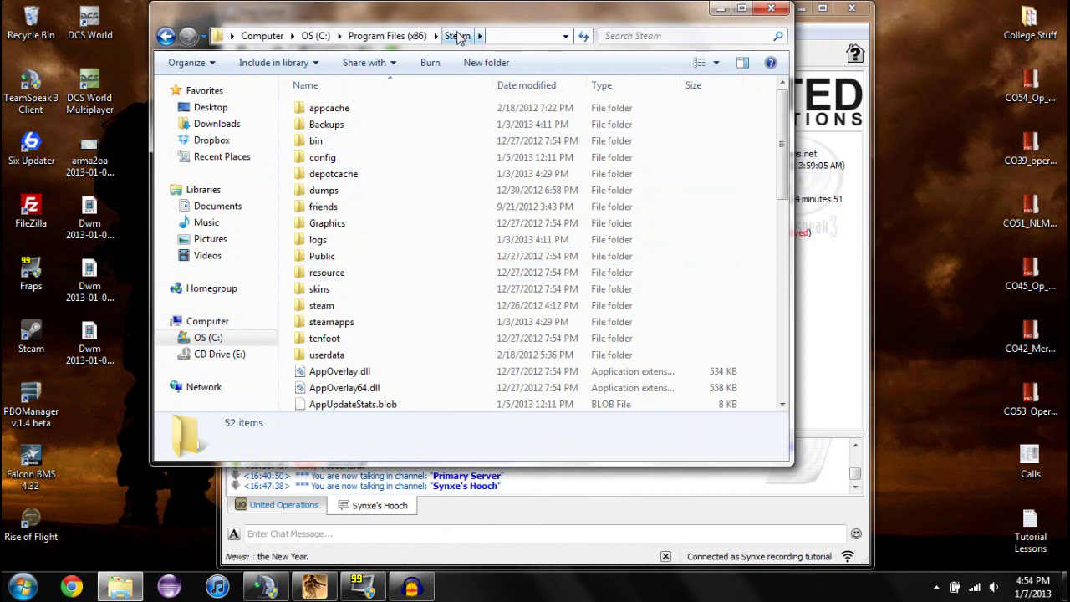
{"action": "double_click", "coordinate": [355, 329]}
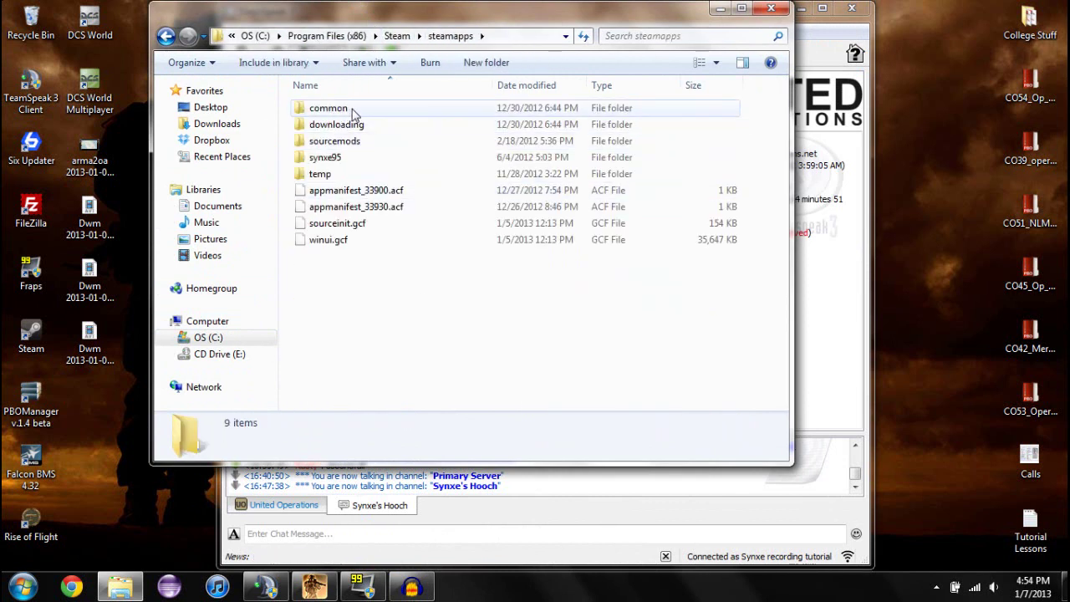
{"action": "double_click", "coordinate": [353, 114]}
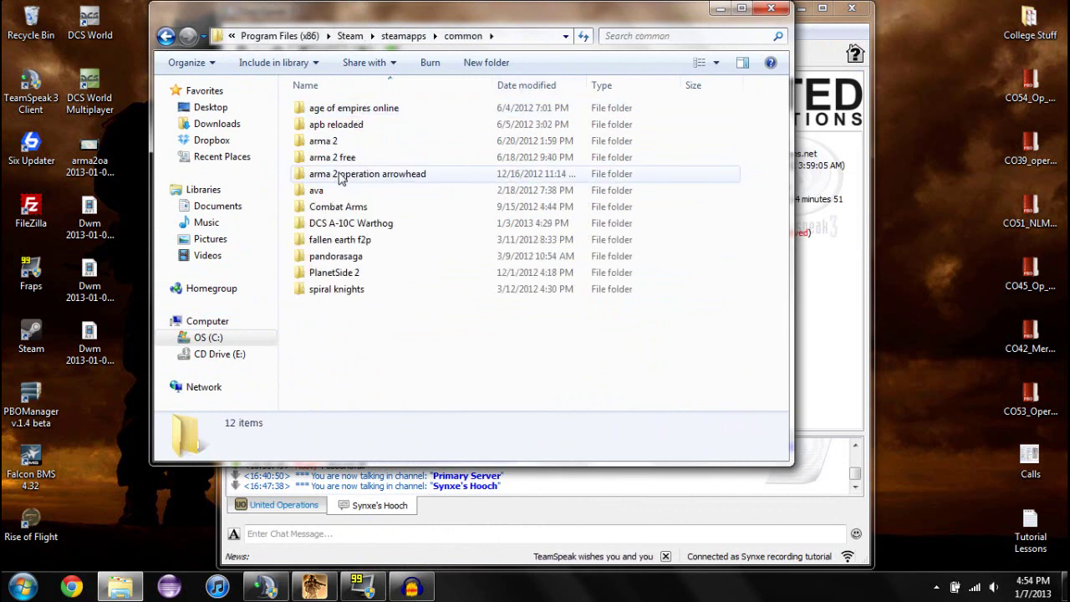
{"action": "double_click", "coordinate": [408, 174]}
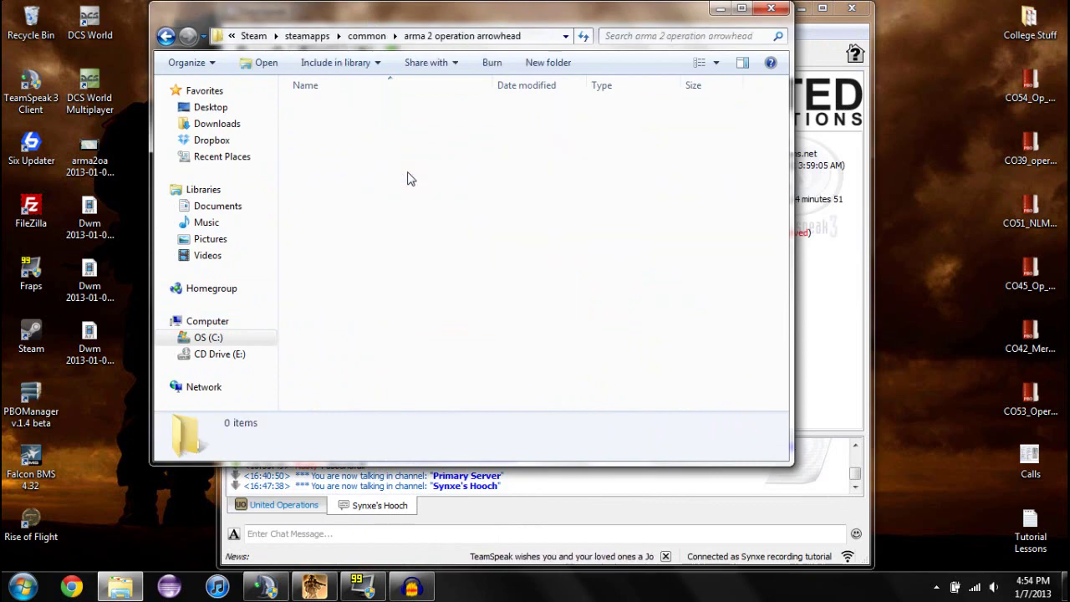
- Find and open the game's MPMissions folder and examine the exported CO##_The_Name_v1.utes PBO file
{"action": "scroll", "coordinate": [431, 168], "scroll_direction": "down", "scroll_amount": 5}
{"action": "scroll", "coordinate": [425, 168], "scroll_direction": "up", "scroll_amount": 4}
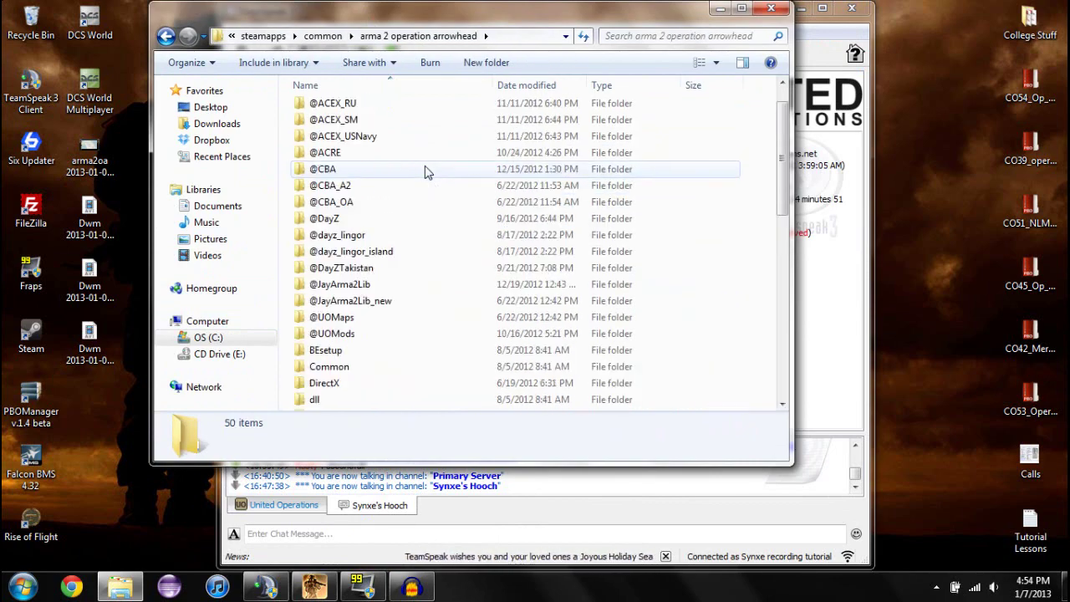
{"action": "scroll", "coordinate": [424, 167], "scroll_direction": "down", "scroll_amount": 10}
{"action": "scroll", "coordinate": [424, 169], "scroll_direction": "up", "scroll_amount": 10}
{"action": "scroll", "coordinate": [424, 167], "scroll_direction": "up", "scroll_amount": 1}
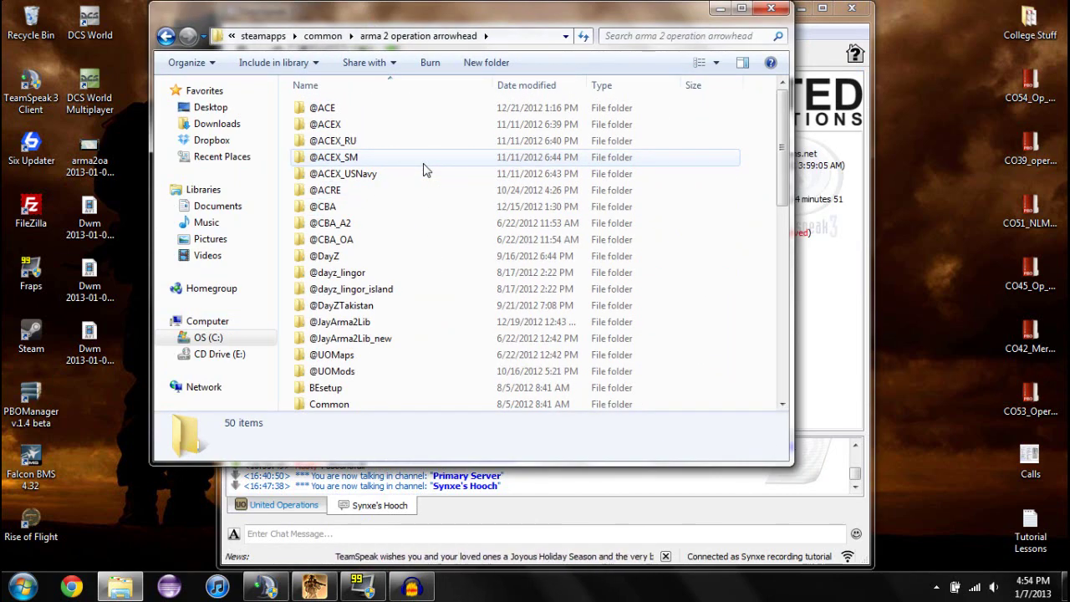
{"action": "scroll", "coordinate": [425, 168], "scroll_direction": "down", "scroll_amount": 10}
{"action": "scroll", "coordinate": [425, 168], "scroll_direction": "up", "scroll_amount": 5}
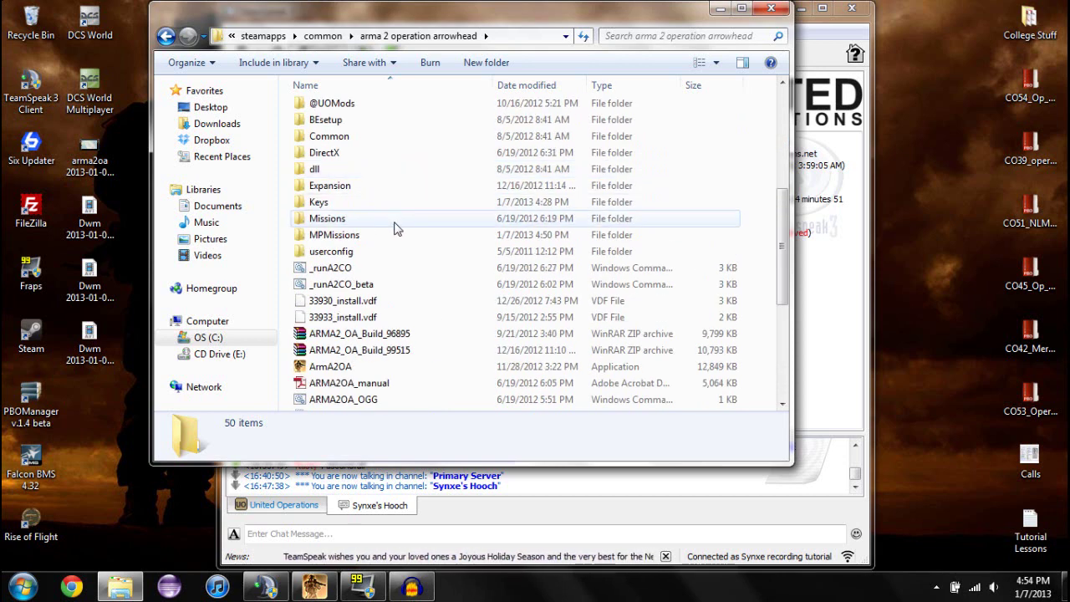
{"action": "double_click", "coordinate": [355, 238]}
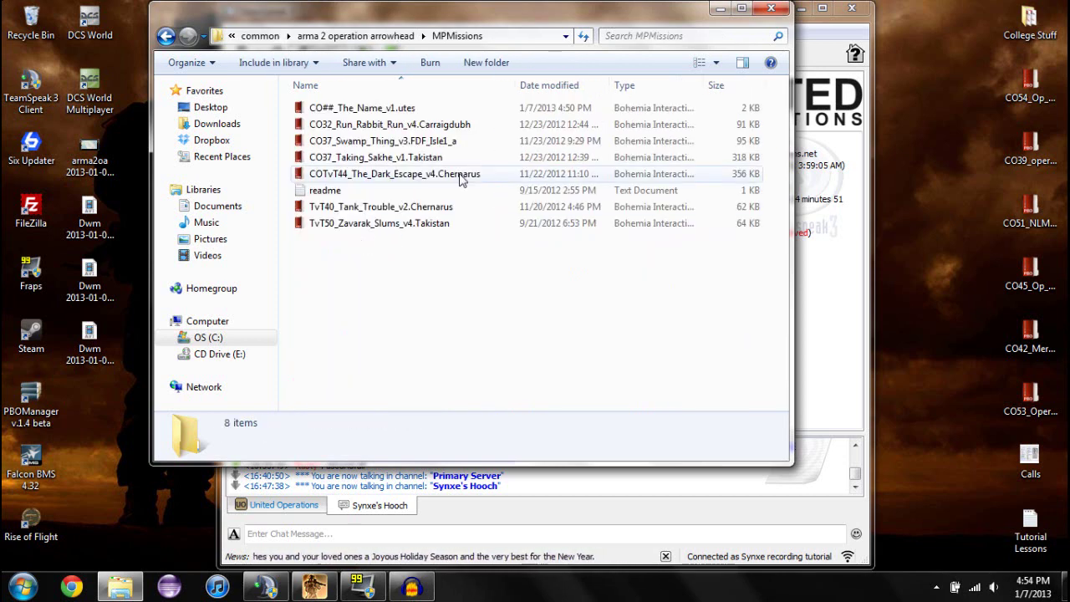
{"action": "left_click", "coordinate": [345, 114]}
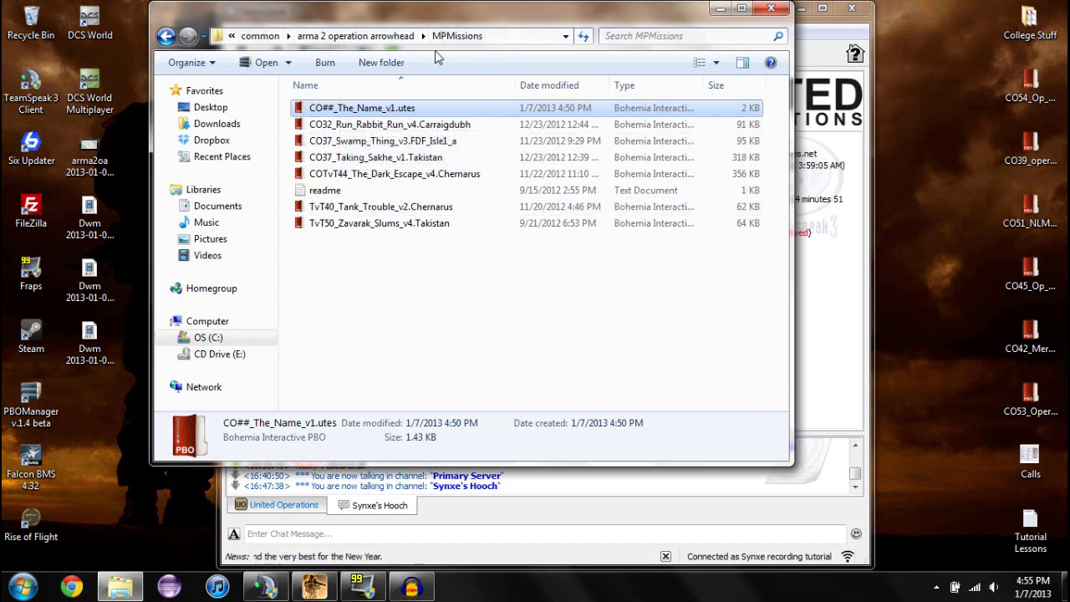
{"action": "left_click", "coordinate": [398, 301]}
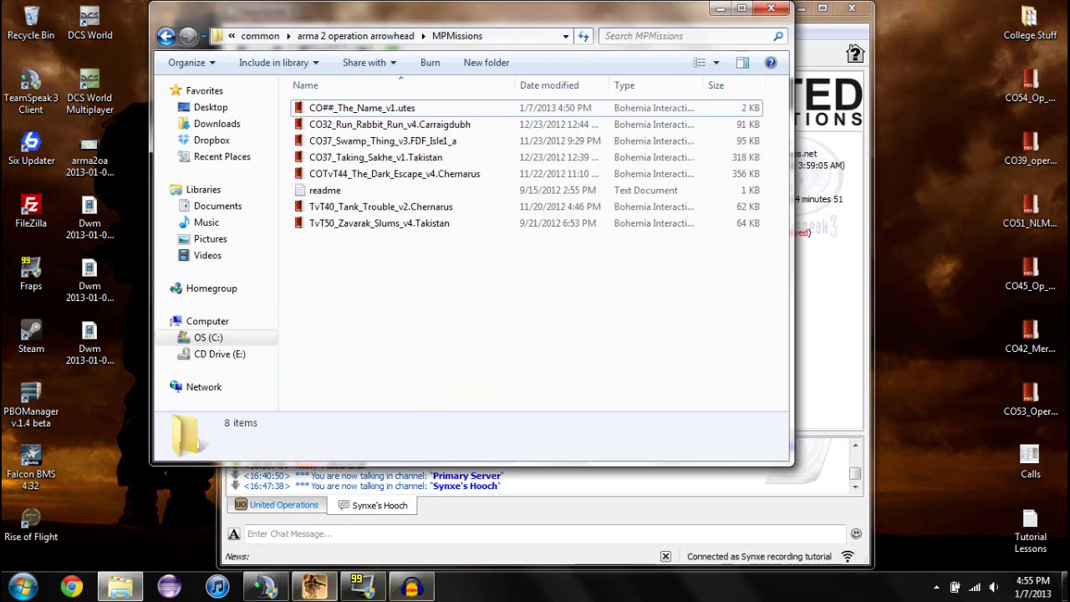
- Check the running recording in Audacity, return to the MPMissions folder and move its window away from the desktop shortcuts
{"action": "left_click", "coordinate": [409, 588]}
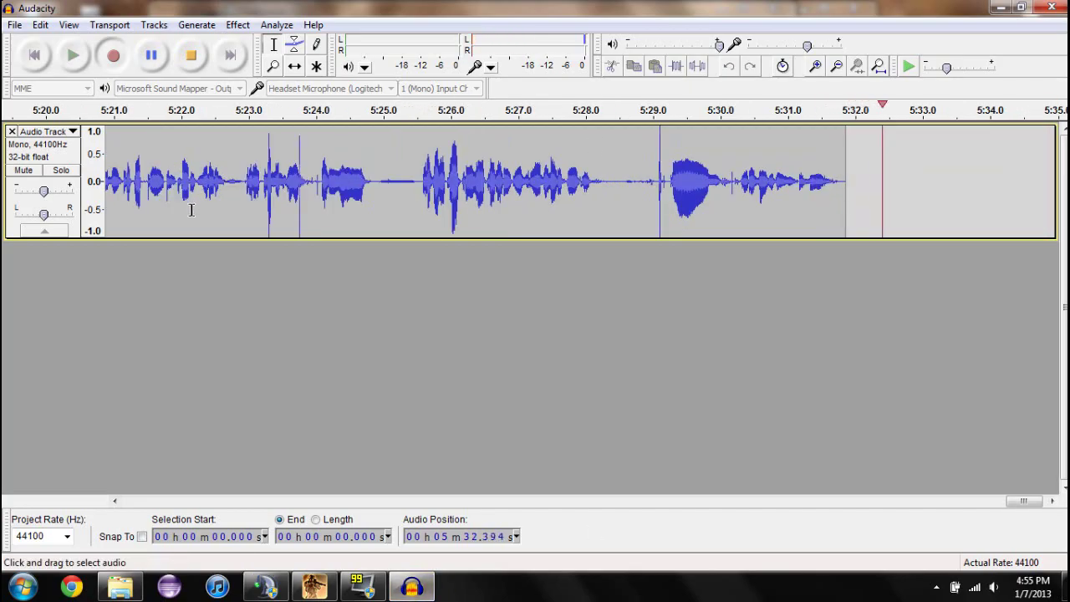
{"action": "left_click", "coordinate": [999, 7]}
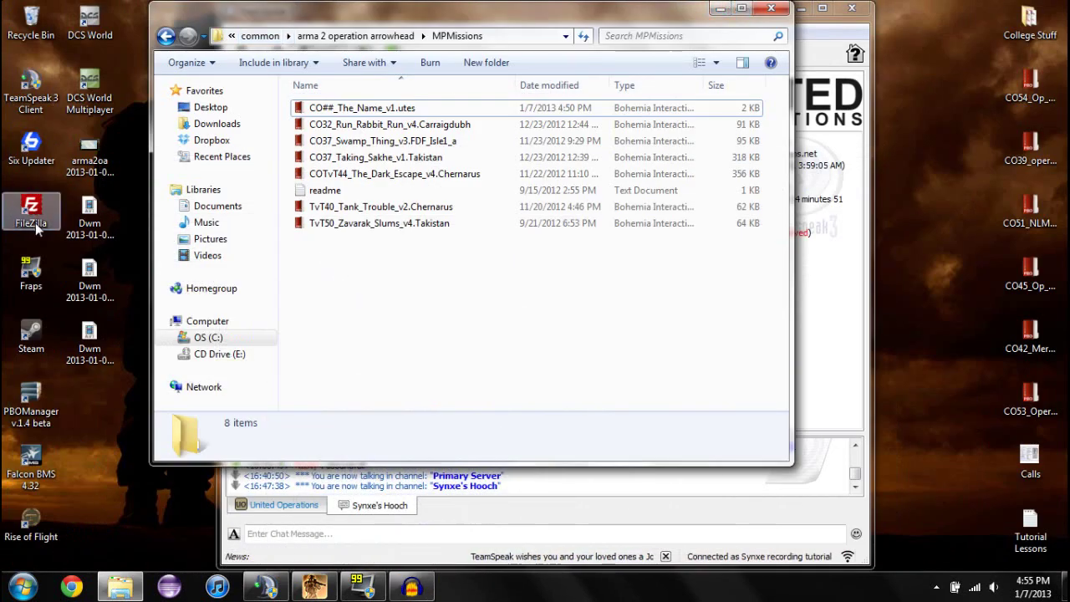
{"action": "left_click_drag", "start_coordinate": [478, 22], "coordinate": [612, 63]}
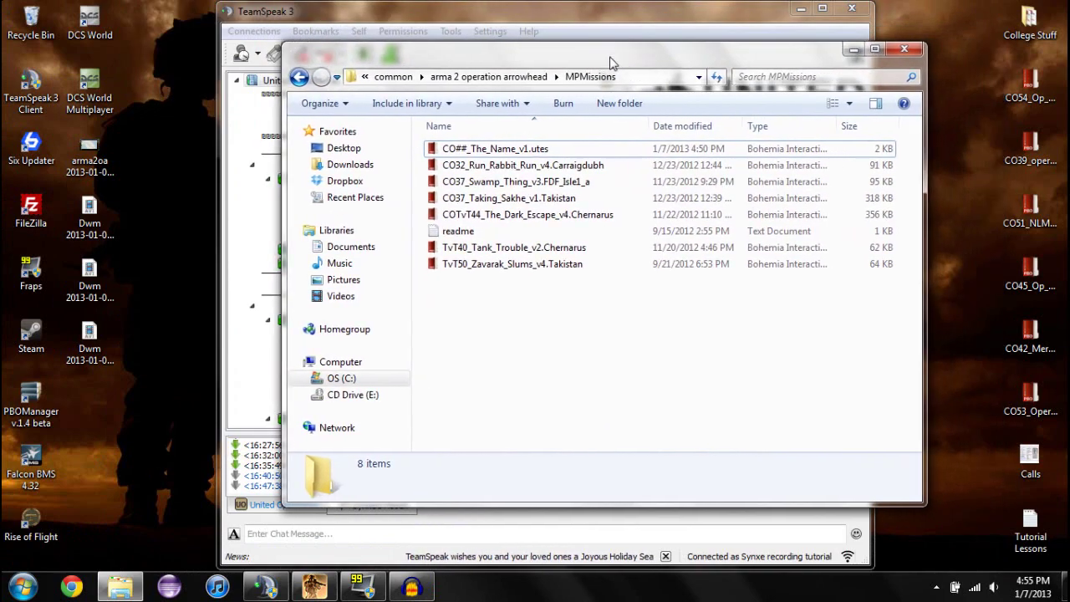
{"action": "left_click_drag", "start_coordinate": [527, 65], "coordinate": [490, 60]}
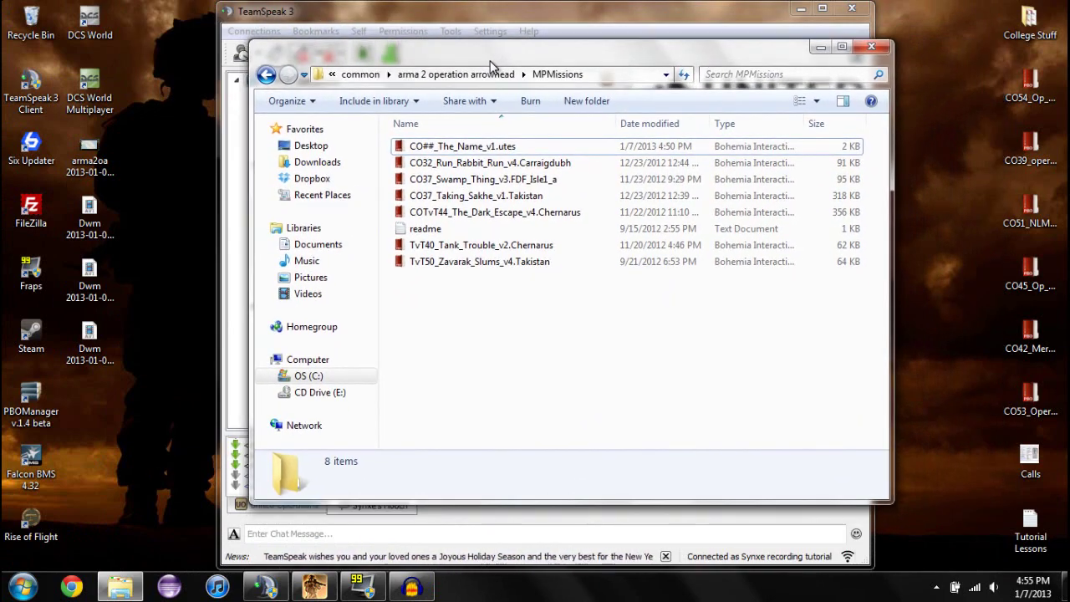
- Launch FileZilla from the desktop, dismiss its update offer and reposition its window
{"action": "left_click", "coordinate": [17, 205]}
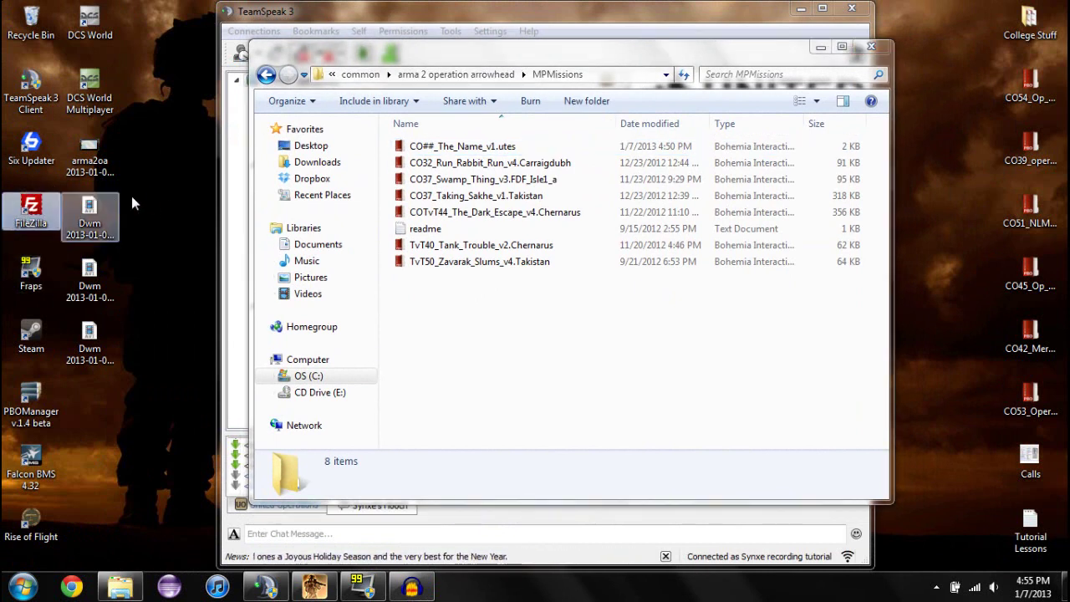
{"action": "double_click", "coordinate": [26, 215]}
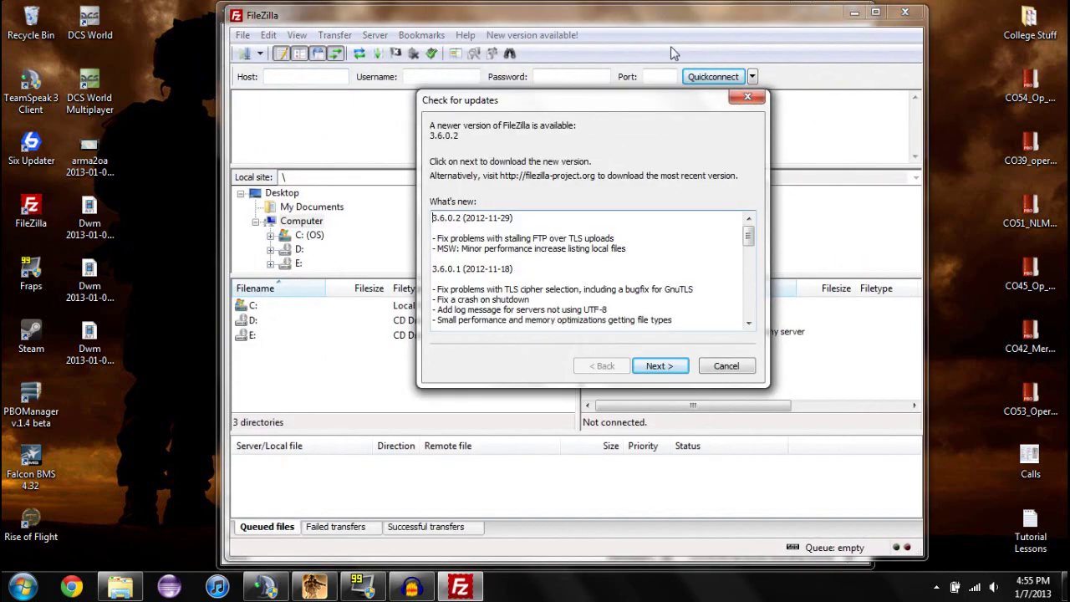
{"action": "left_click", "coordinate": [724, 366]}
{"action": "left_click_drag", "start_coordinate": [470, 17], "coordinate": [486, 76]}
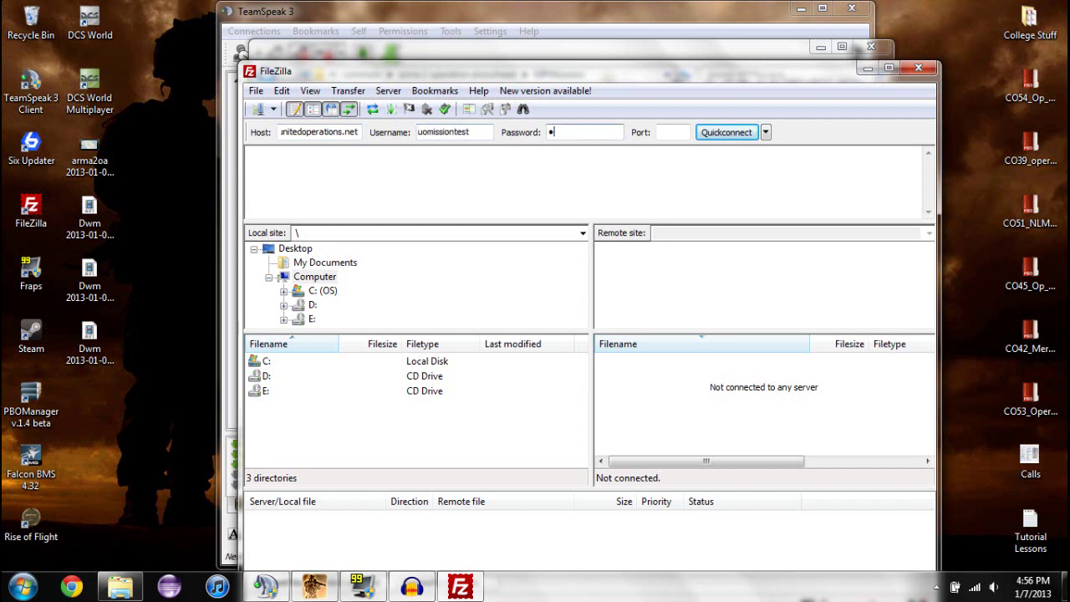
- Enter the server password, connect to the mission server, and reposition the FileZilla window to uncover the MPMissions folder window
{"action": "type", "text": "••"}
{"action": "key", "text": "Return"}
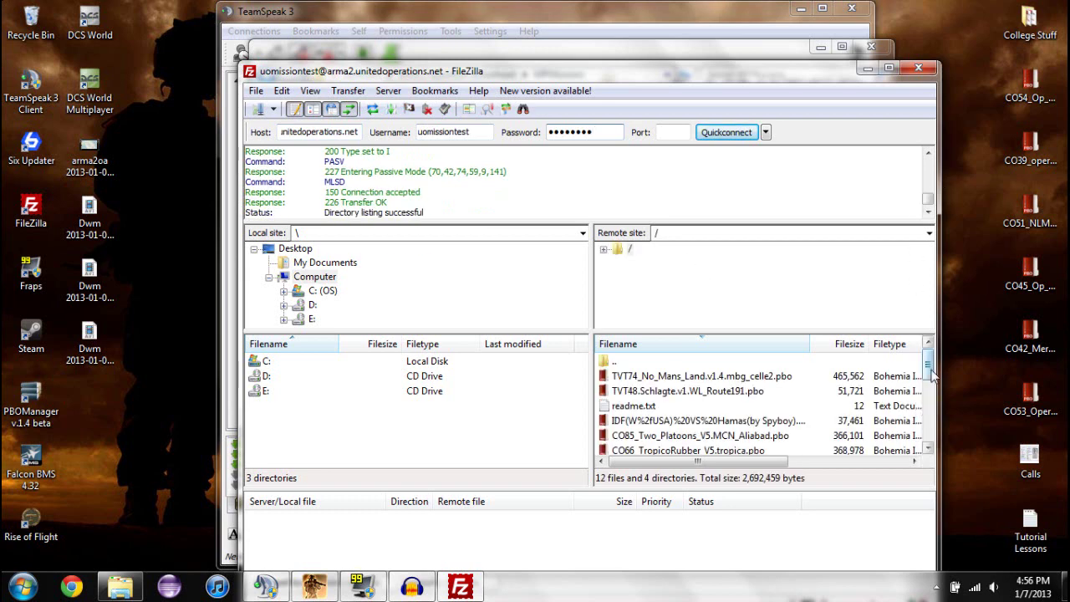
{"action": "left_click_drag", "start_coordinate": [934, 376], "coordinate": [937, 332]}
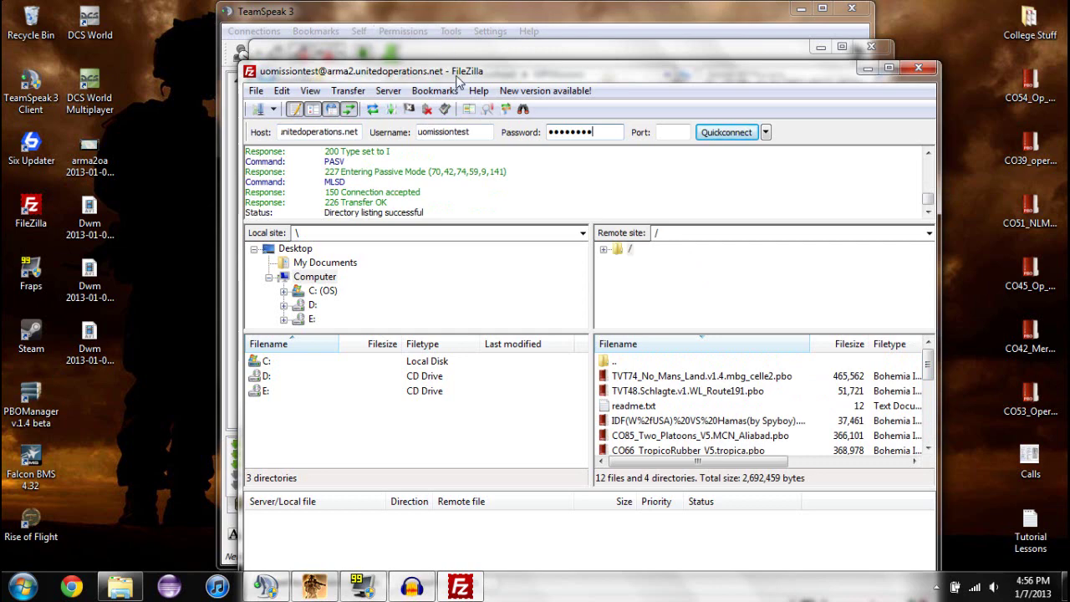
{"action": "left_click_drag", "start_coordinate": [458, 78], "coordinate": [590, 25]}
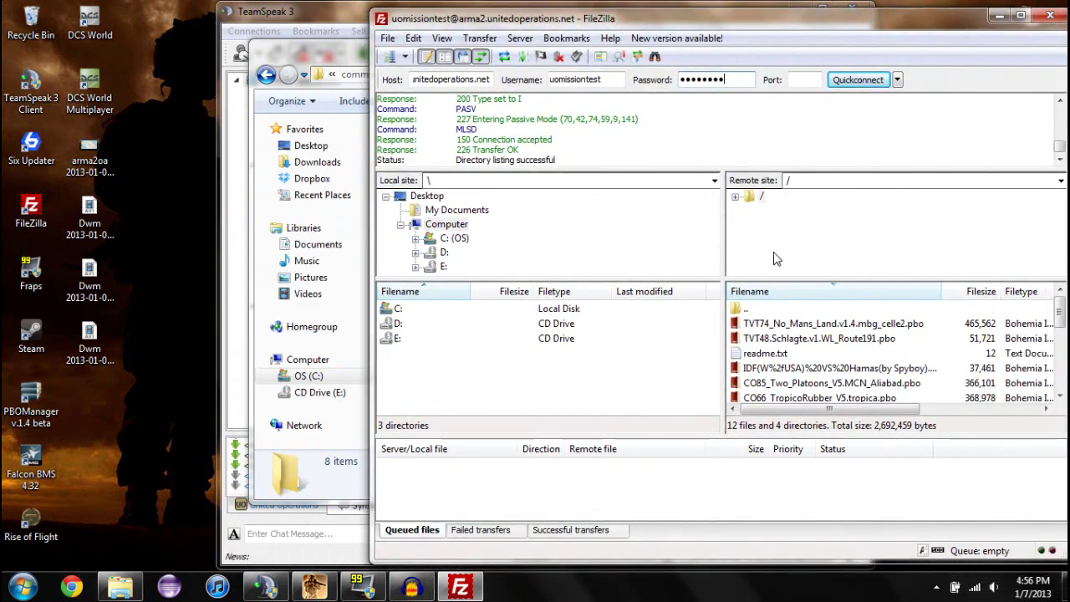
- Expand the server's root directory and open its SRV3_TEST1 folder
{"action": "left_click", "coordinate": [736, 197]}
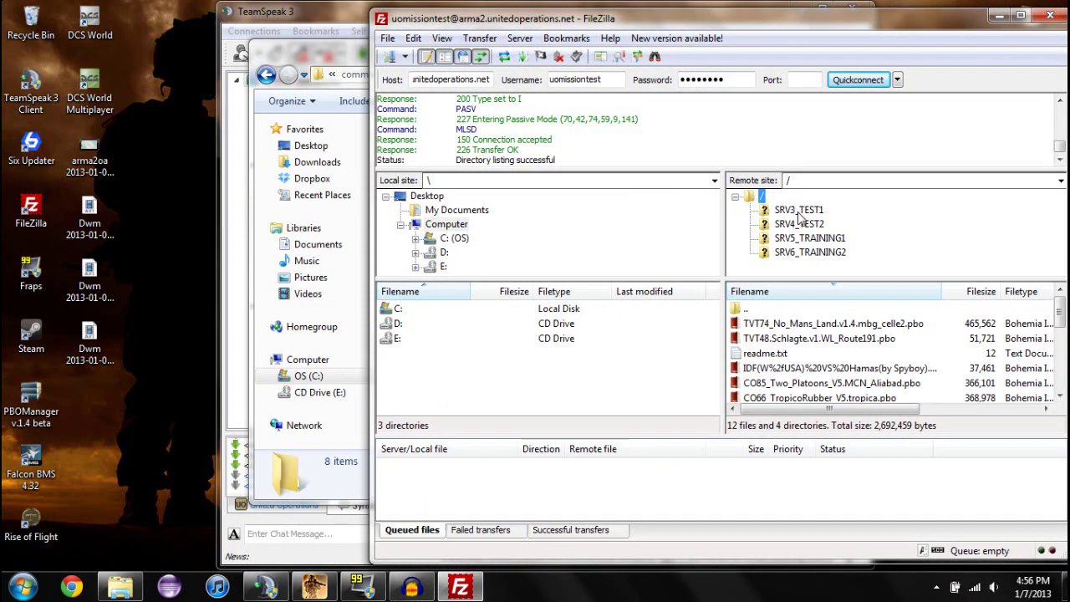
{"action": "left_click", "coordinate": [798, 211]}
{"action": "left_click", "coordinate": [751, 212]}
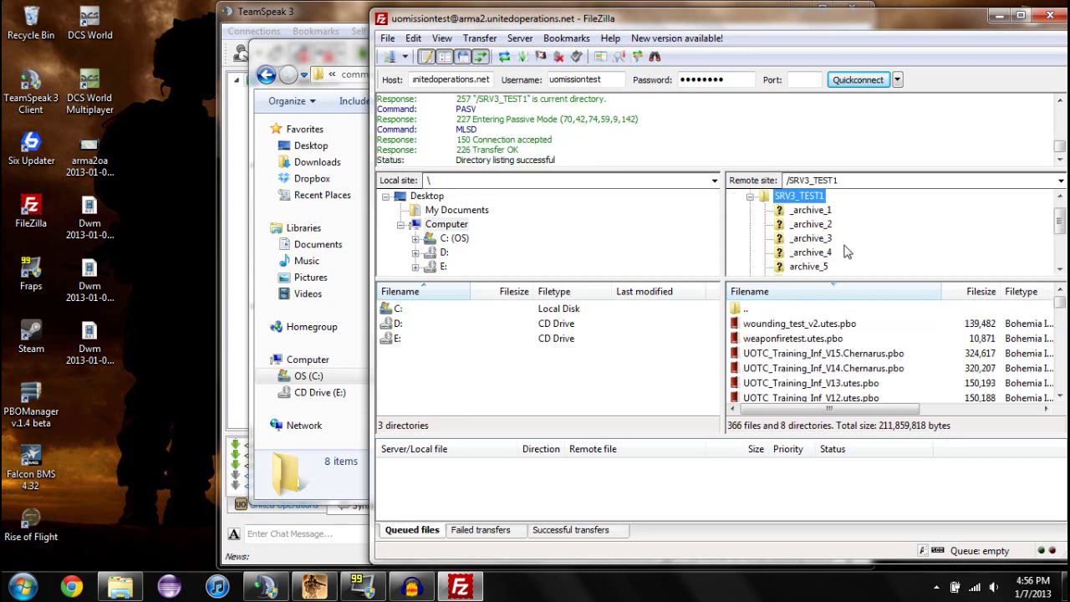
- Open the FINAL folder inside SRV3_TEST1 and look through its mission files
{"action": "scroll", "coordinate": [843, 244], "scroll_direction": "down", "scroll_amount": 1}
{"action": "left_click_drag", "start_coordinate": [1062, 239], "coordinate": [1063, 249]}
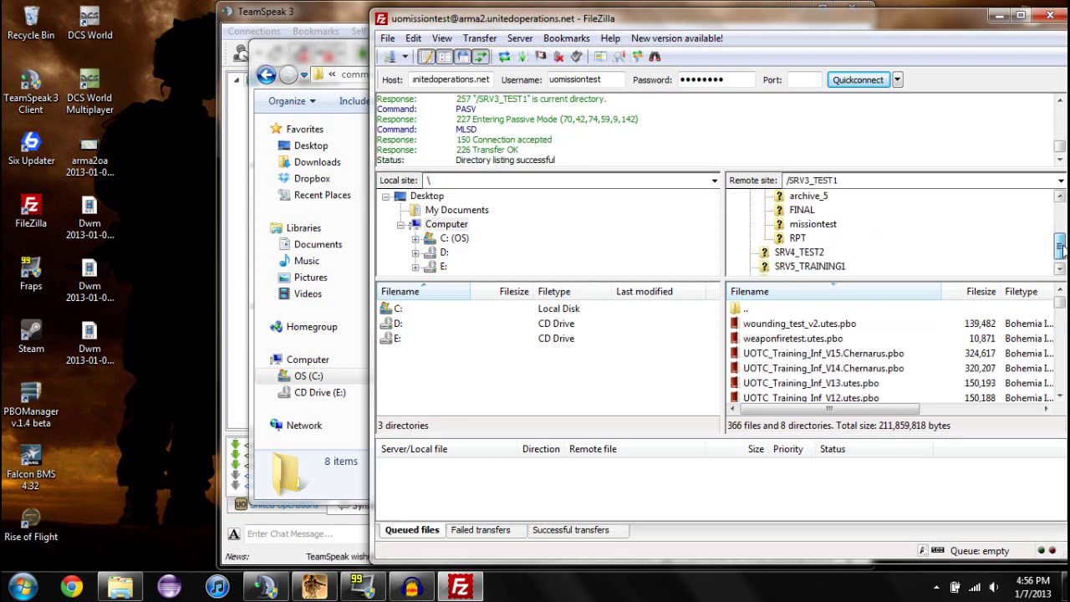
{"action": "left_click", "coordinate": [801, 211]}
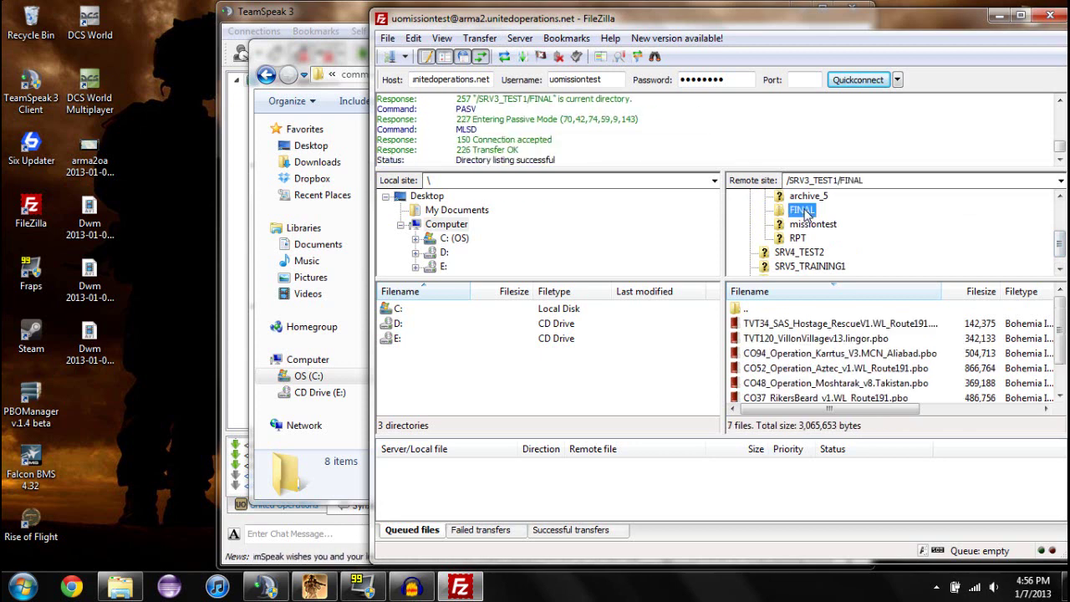
{"action": "scroll", "coordinate": [869, 242], "scroll_direction": "down", "scroll_amount": 1}
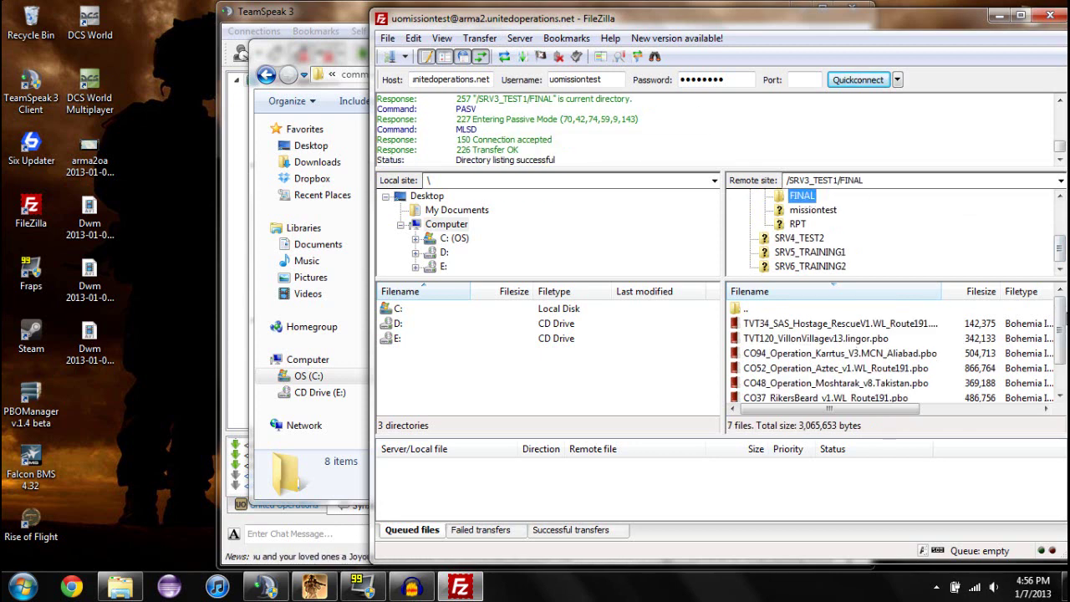
{"action": "scroll", "coordinate": [1059, 358], "scroll_direction": "down", "scroll_amount": 1}
{"action": "left_click_drag", "start_coordinate": [1058, 358], "coordinate": [1058, 334]}
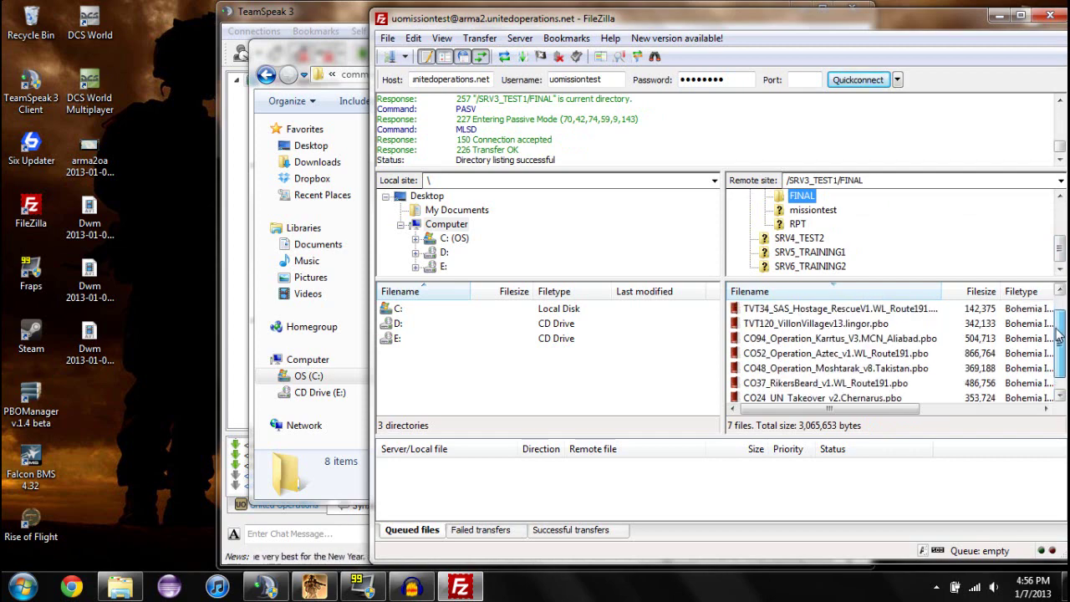
- Upload CO##_The_Name_v1.utes.pbo from the local MPMissions folder to the server's /SRV3_TEST1/FINAL folder
{"action": "left_click_drag", "start_coordinate": [328, 66], "coordinate": [45, 98]}
{"action": "left_click_drag", "start_coordinate": [219, 184], "coordinate": [819, 400]}
{"action": "left_click_drag", "start_coordinate": [873, 368], "coordinate": [871, 362]}
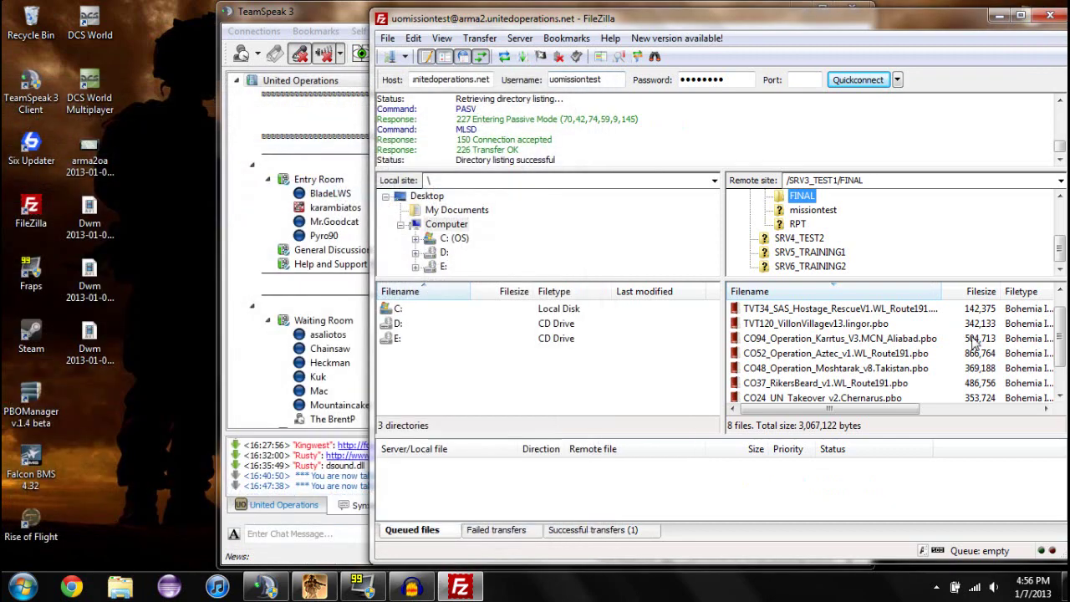
- Delete CO##_The_Name_v1.utes.pbo from the server's /SRV3_TEST1/FINAL folder
{"action": "scroll", "coordinate": [1059, 359], "scroll_direction": "down", "scroll_amount": 1}
{"action": "left_click", "coordinate": [826, 385]}
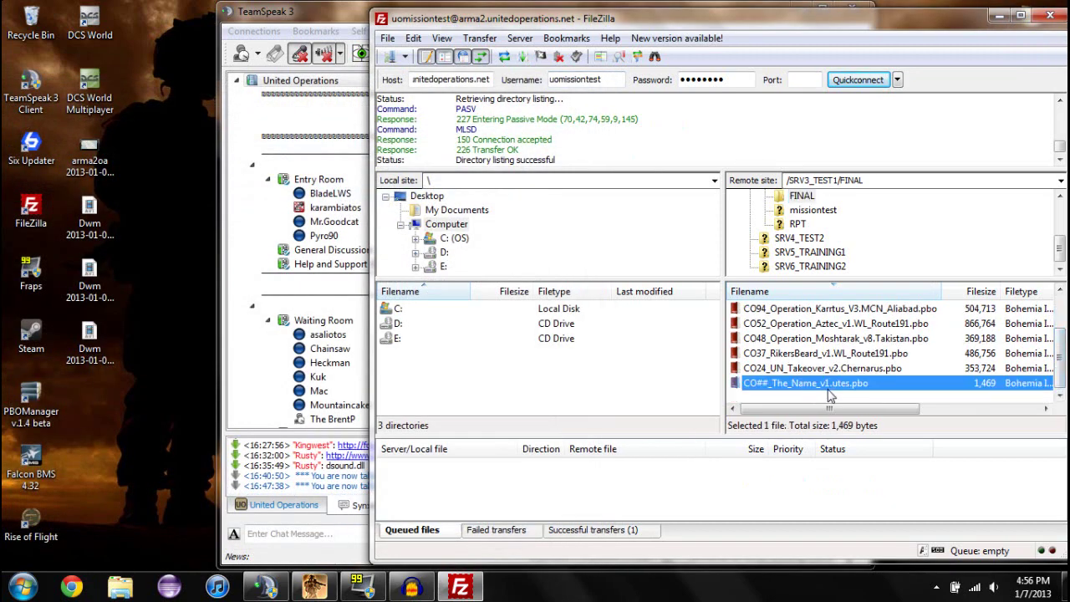
{"action": "key", "text": "Delete"}
{"action": "key", "text": "Return"}
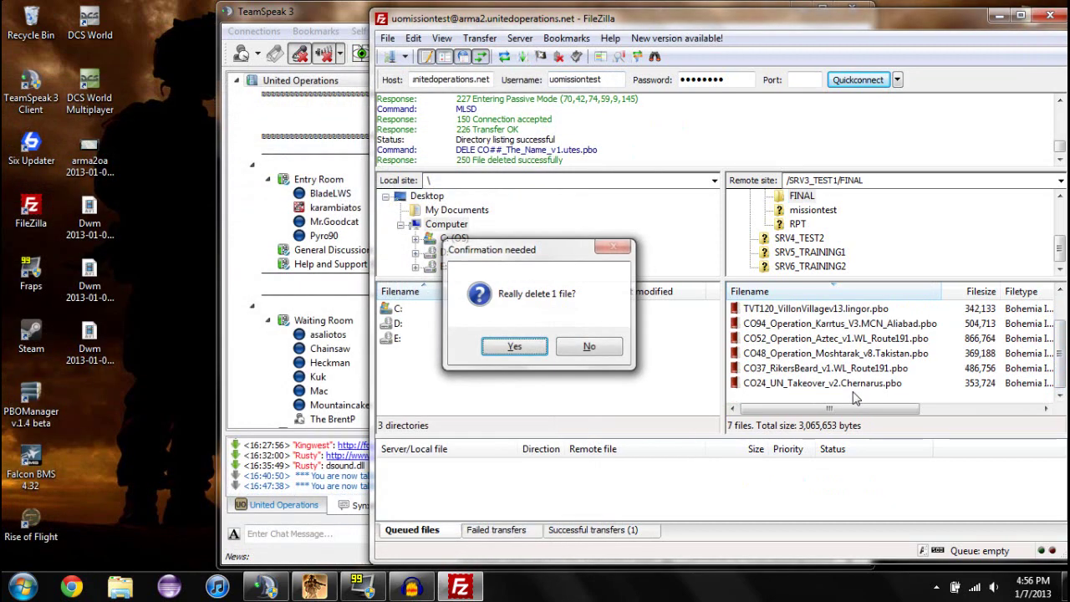
- Return to the start of the remote file list, reposition the FileZilla window and close FileZilla
{"action": "scroll", "coordinate": [976, 370], "scroll_direction": "up", "scroll_amount": 1}
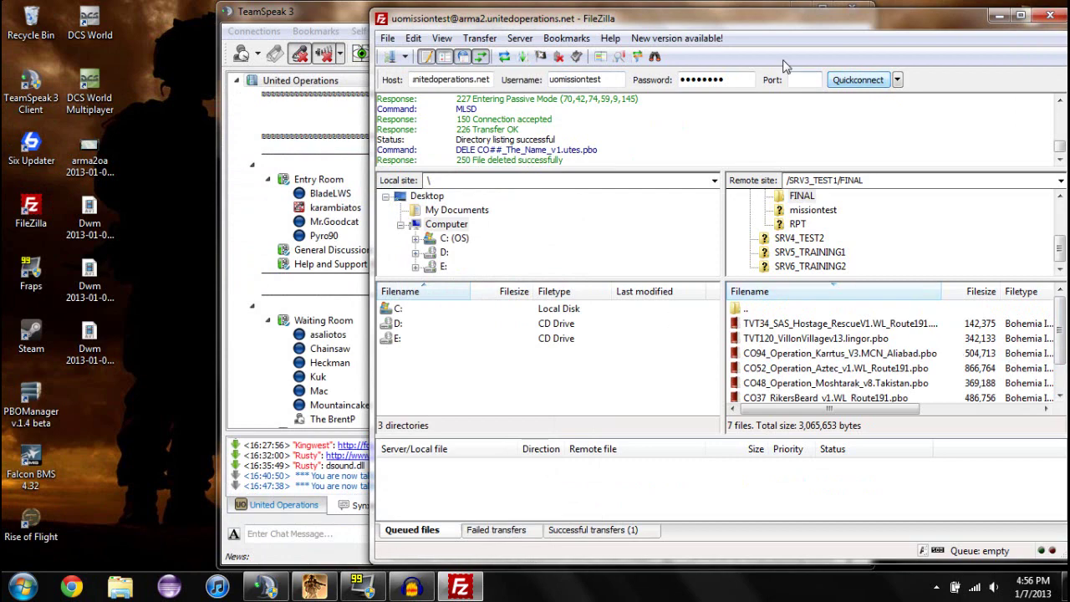
{"action": "left_click_drag", "start_coordinate": [861, 33], "coordinate": [673, 49]}
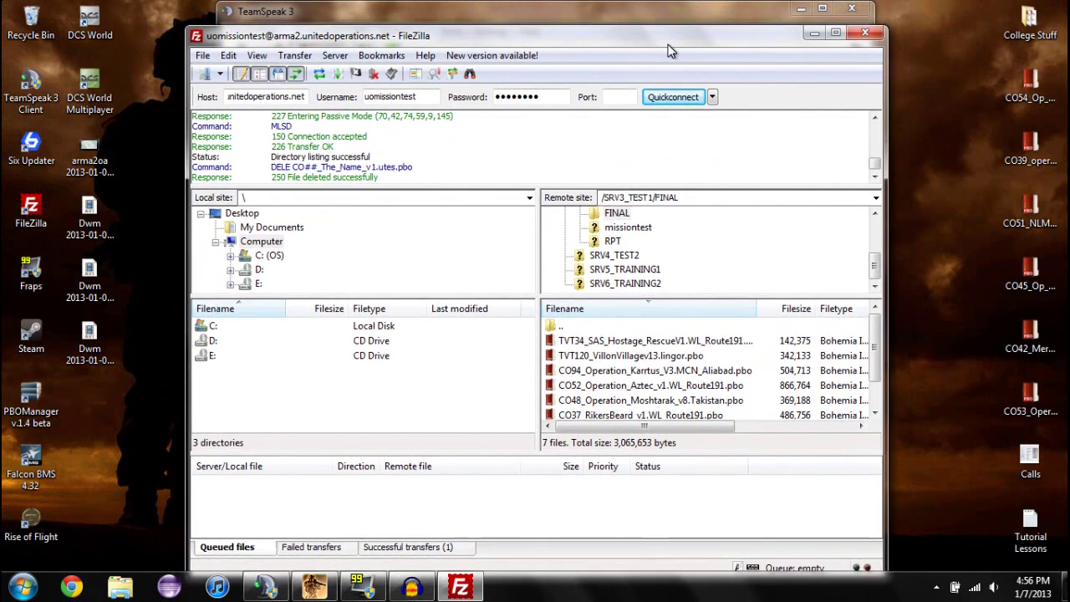
{"action": "left_click", "coordinate": [868, 32]}
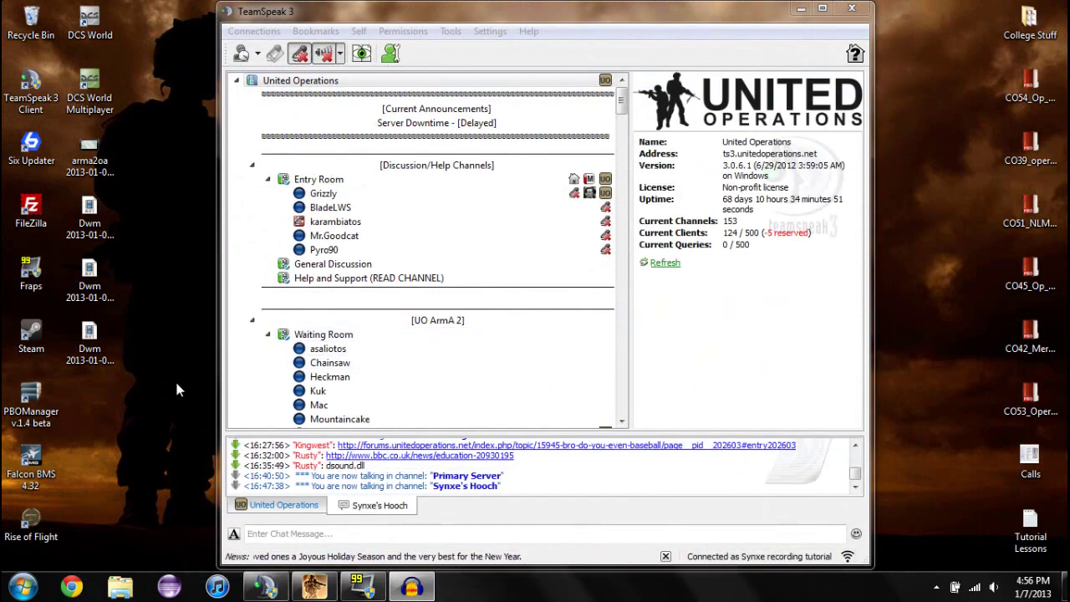